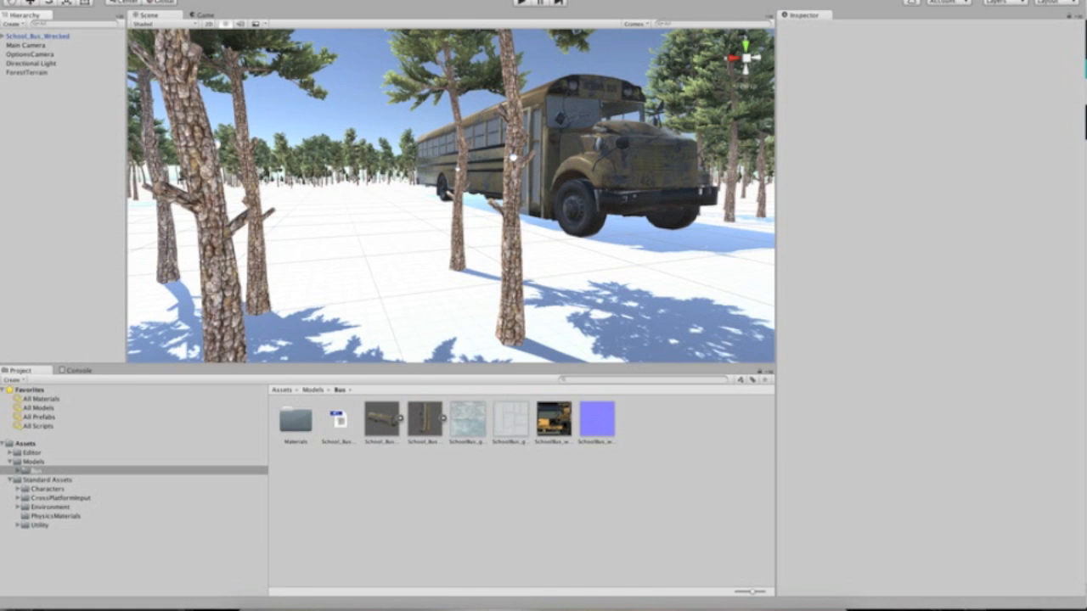
- Create a Wind Zone 3D object in the forest scene
left_click(165, 0)
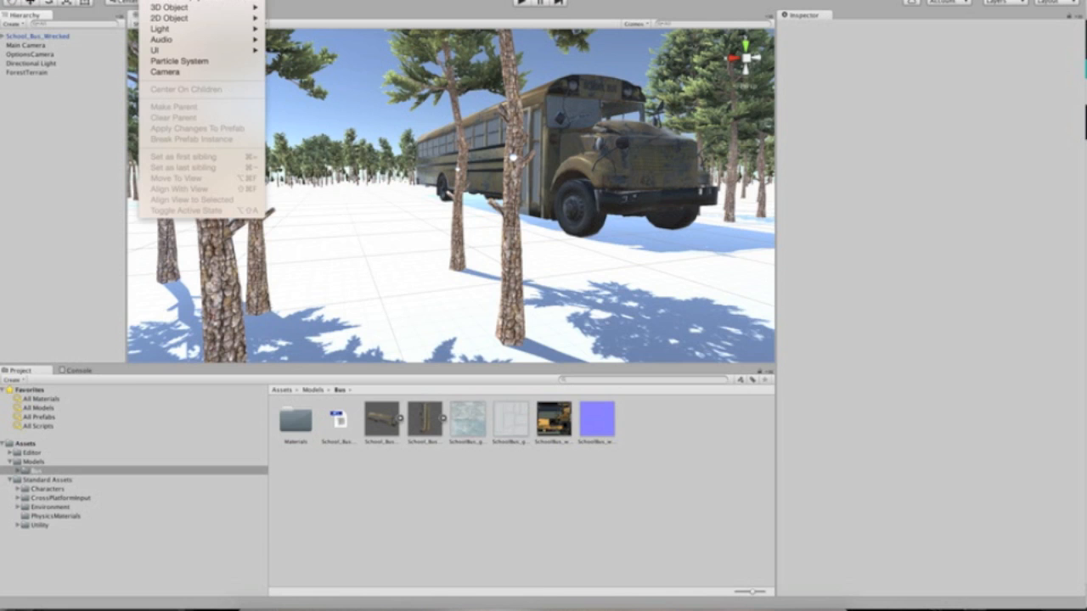
mouse_move(163, 7)
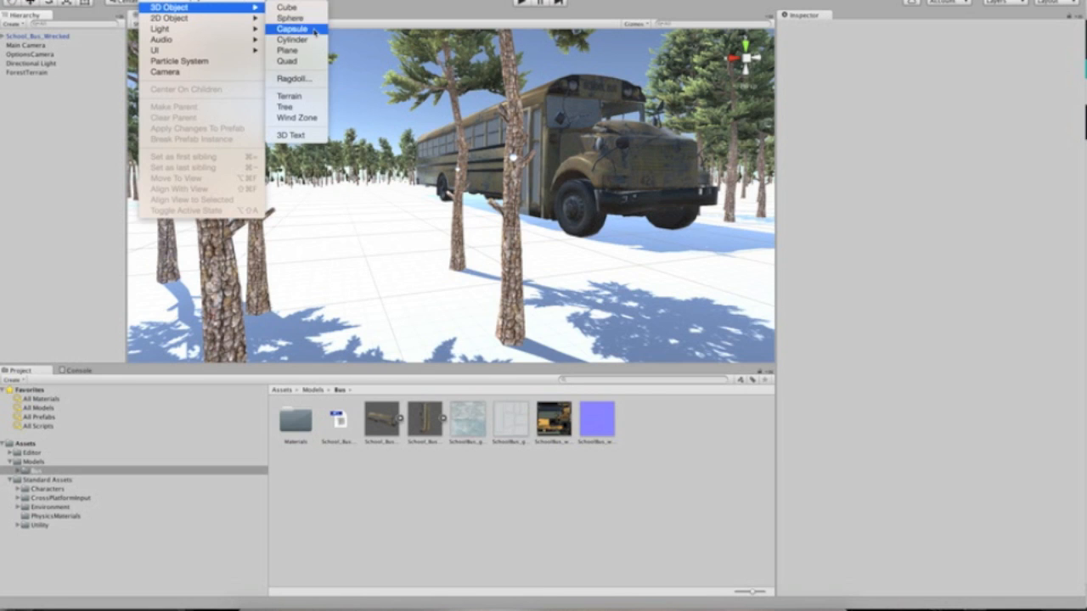
left_click(313, 118)
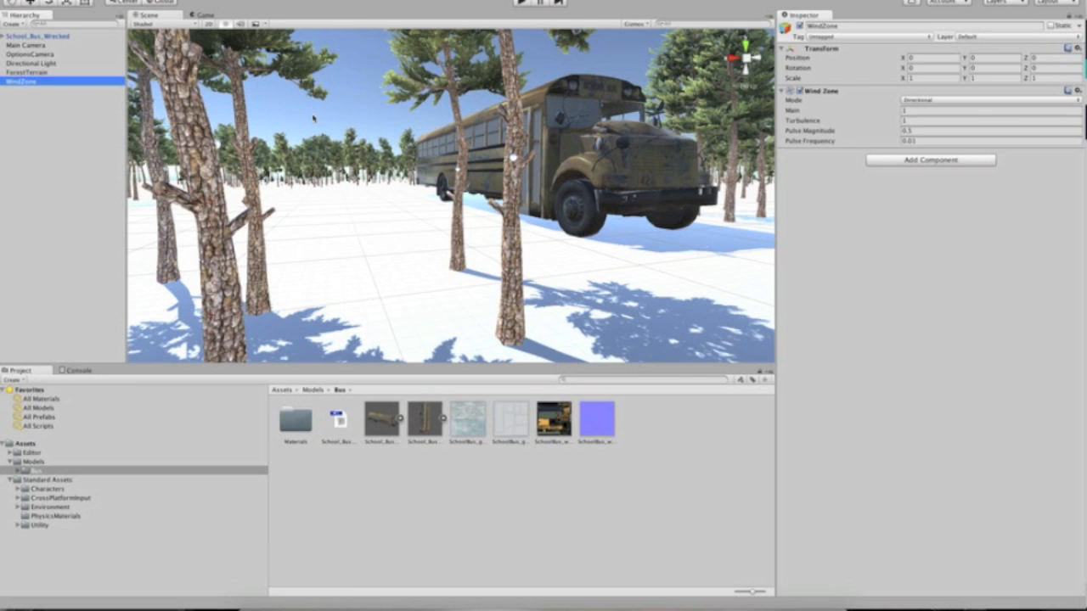
- Run the game and set the wind zone's Main and Turbulence values to 0.5
left_click(522, 4)
left_click(936, 111)
type(".5")
key("Tab")
type(".5")
- Copy the tuned Wind Zone component during play and paste its values back onto the component after stopping the game
left_click(1077, 91)
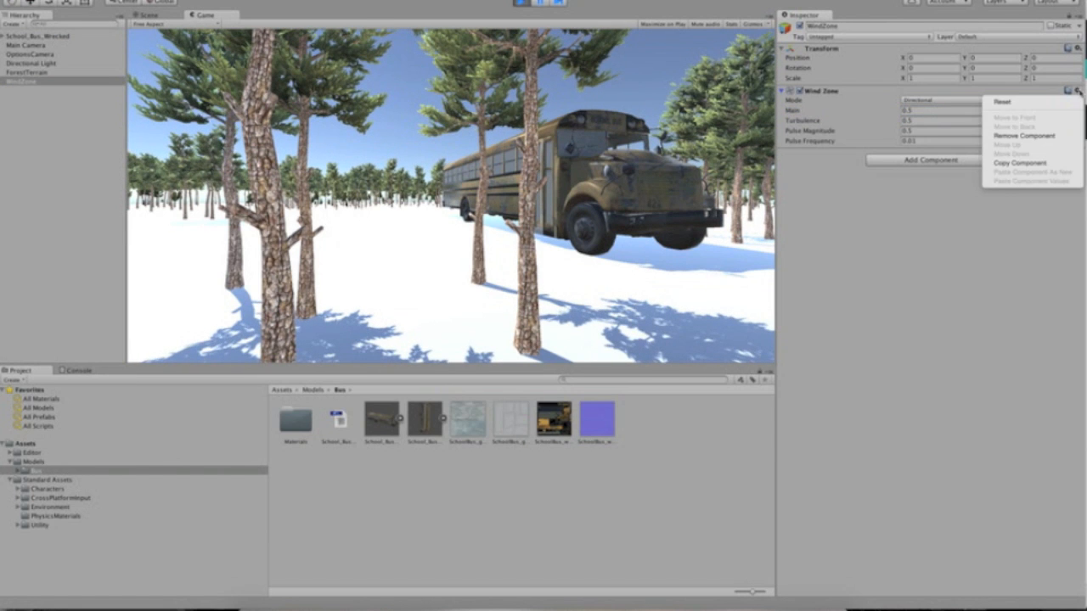
left_click(1049, 163)
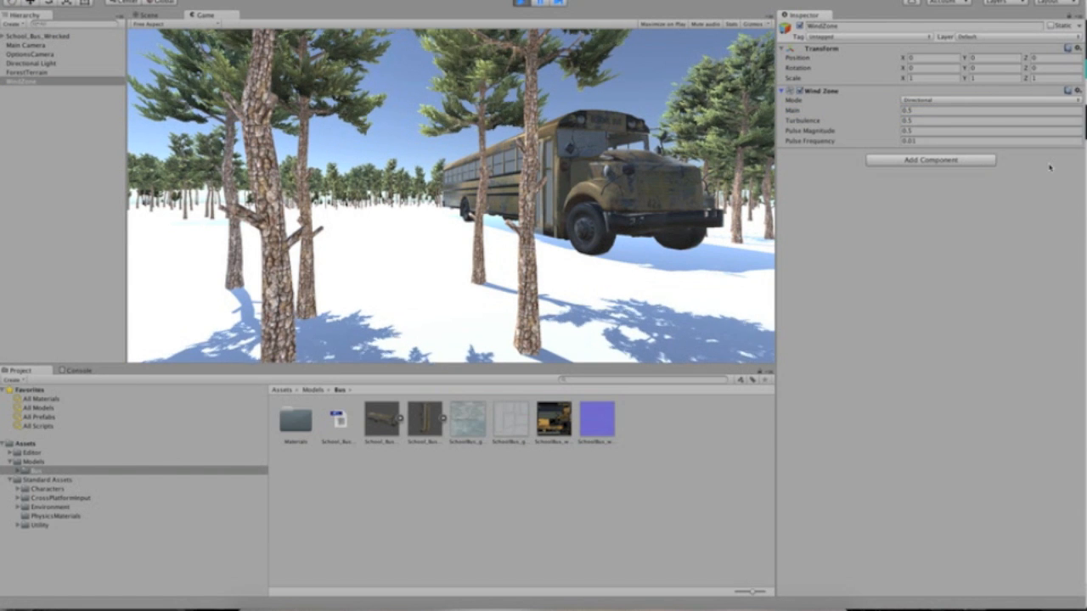
left_click(519, 4)
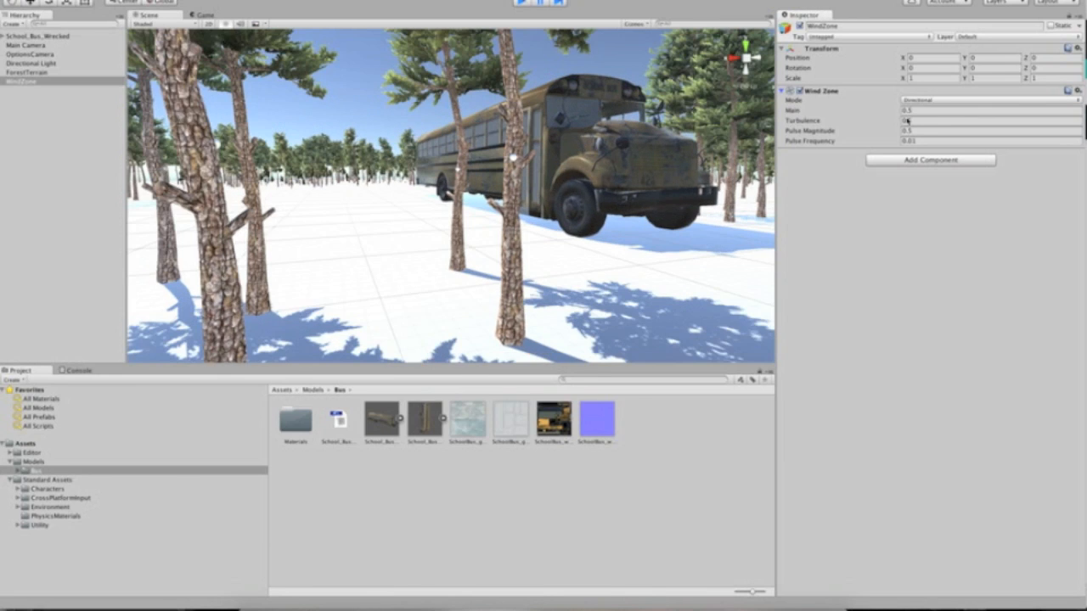
left_click(1077, 91)
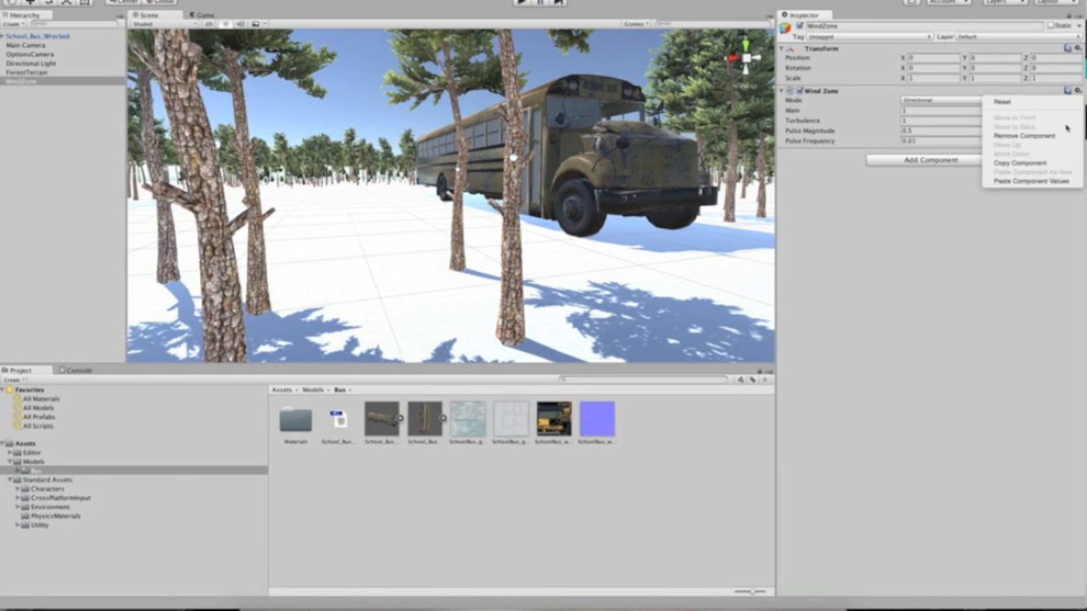
left_click(1044, 181)
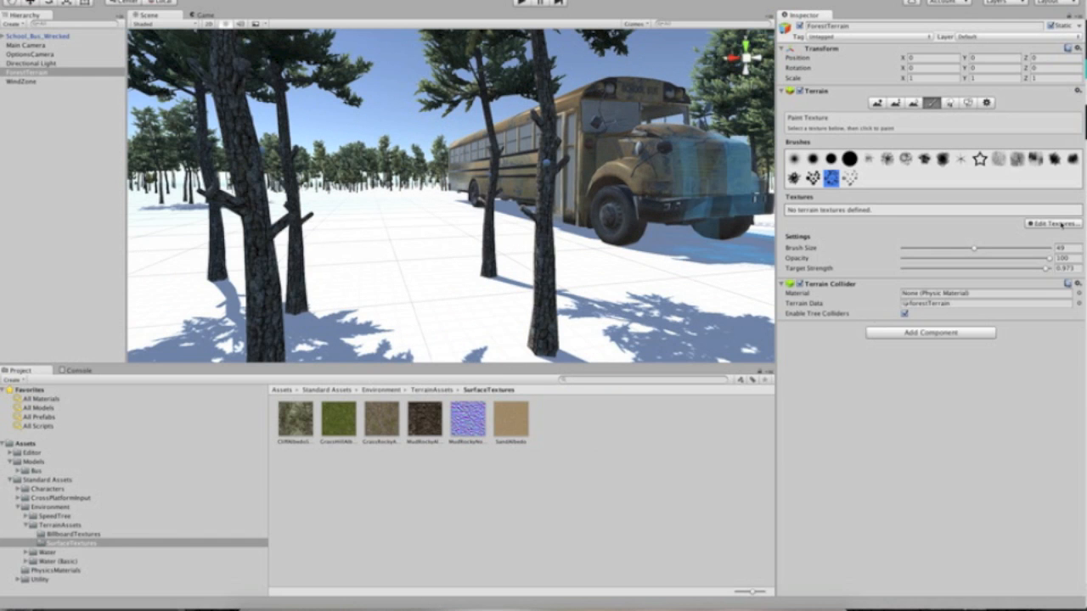
- Add a terrain texture to ForestTerrain using GrassHillAlbedo as its albedo
left_click(1060, 224)
left_click(1053, 230)
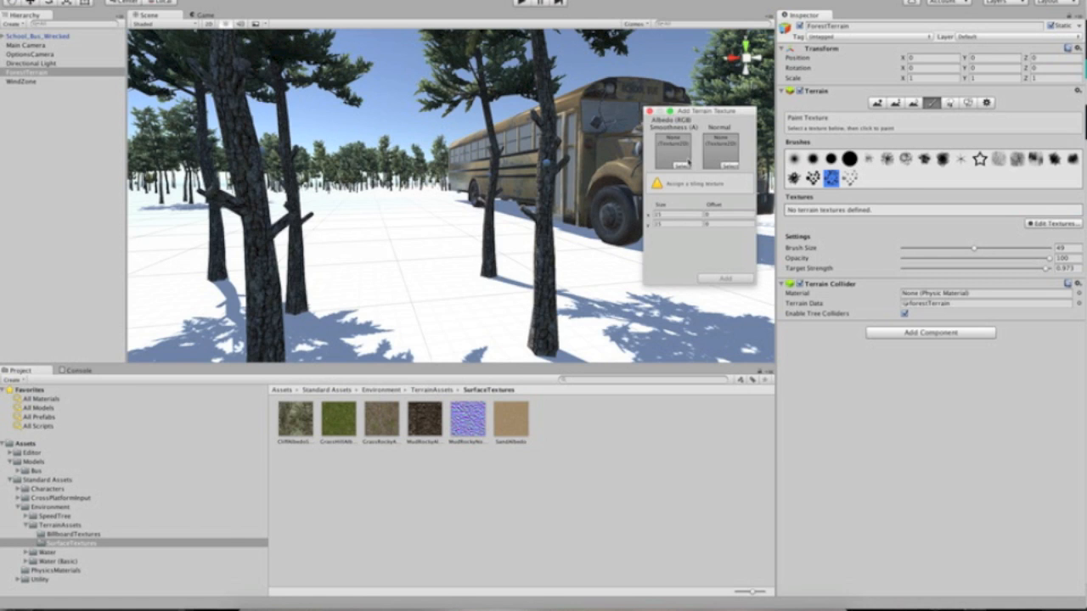
left_click(683, 165)
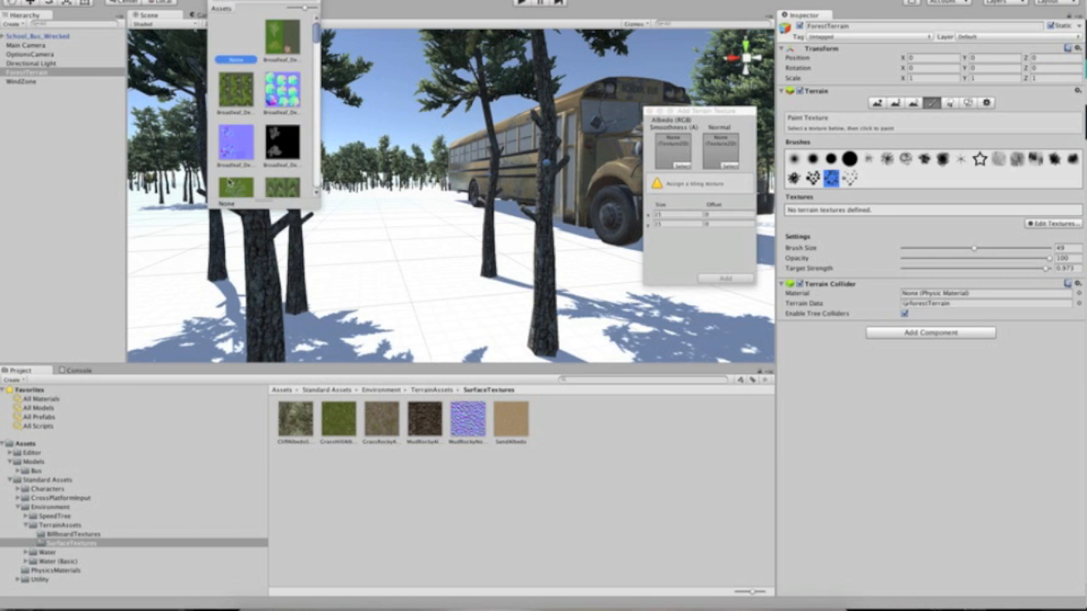
scroll(231, 181, "down", 10)
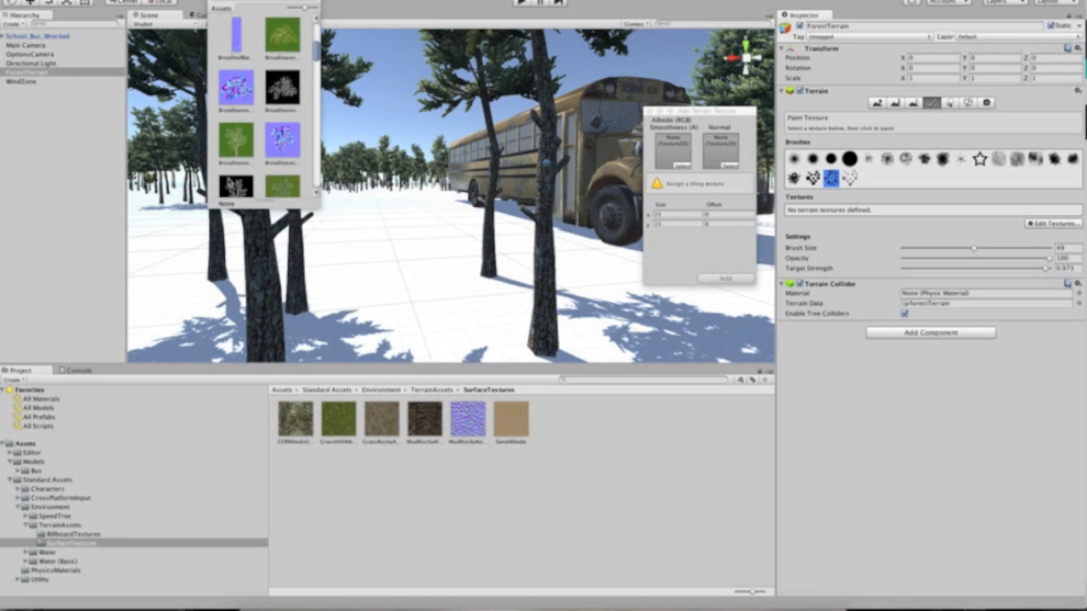
scroll(229, 180, "down", 15)
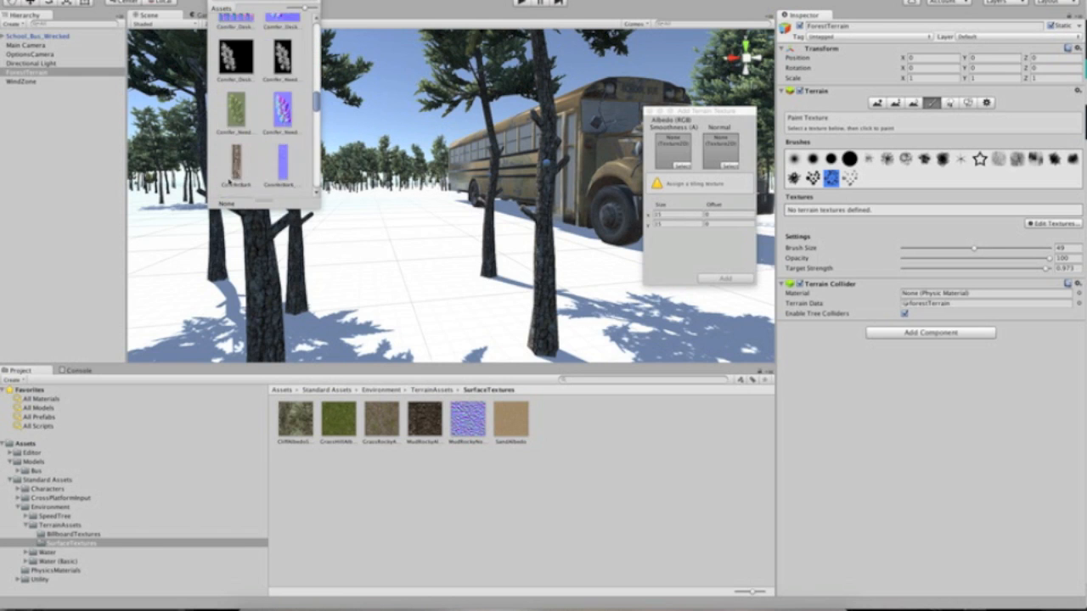
left_click(237, 128)
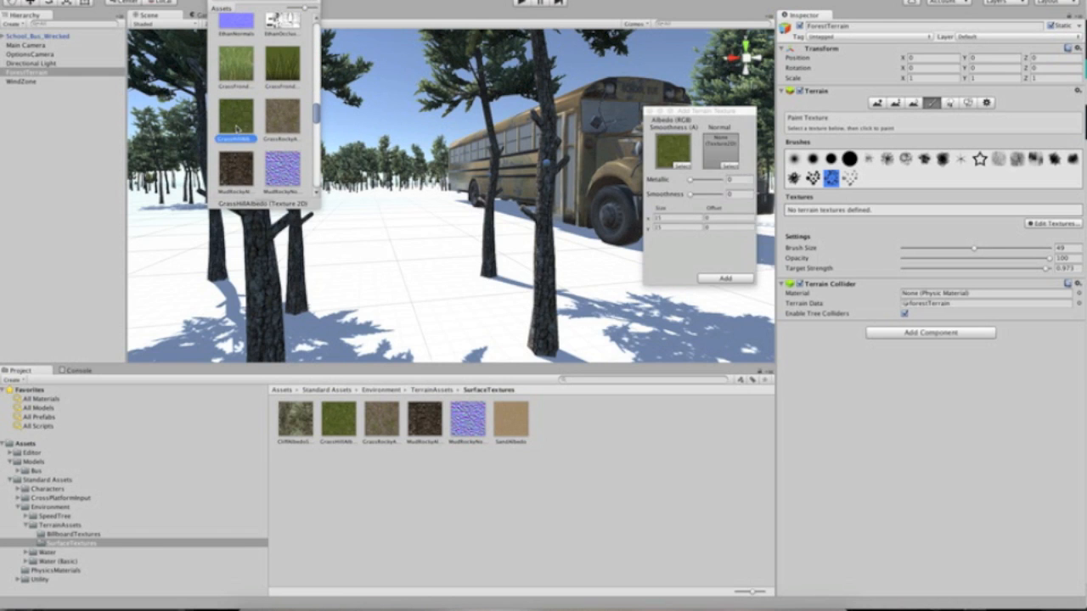
left_click(713, 280)
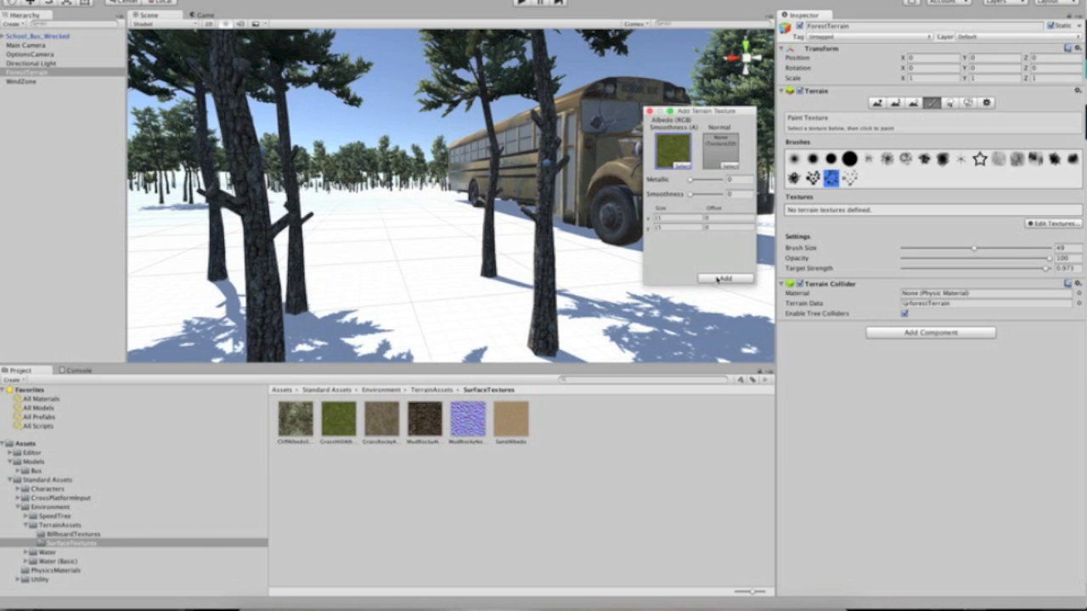
left_click(716, 279)
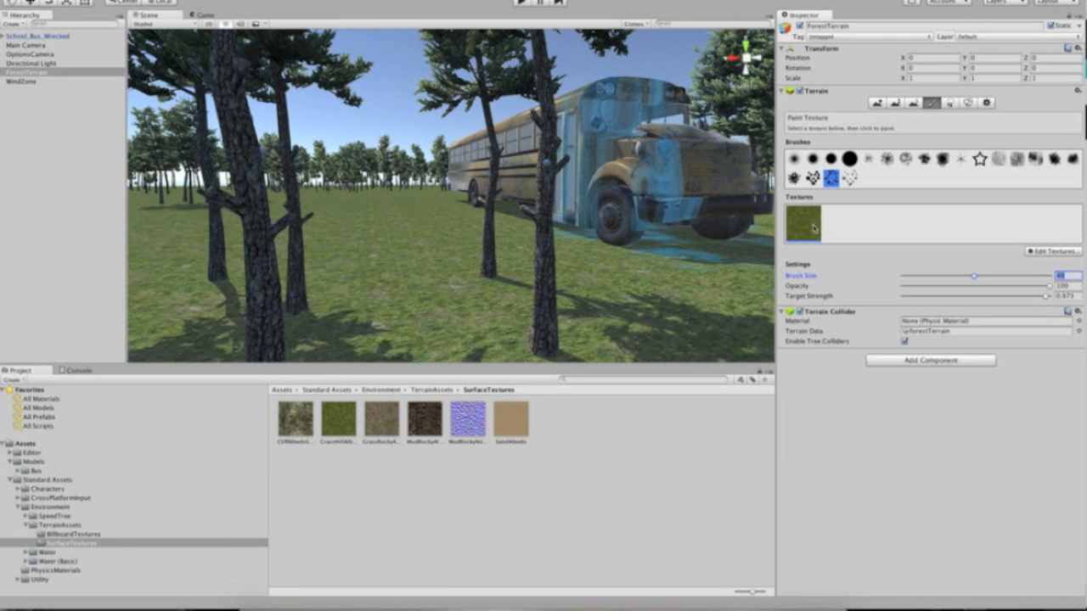
- Open the grass terrain texture for editing and try CliffAlbedoSpecular and Cap_02 as its normal map
left_click(1052, 251)
left_click(1044, 263)
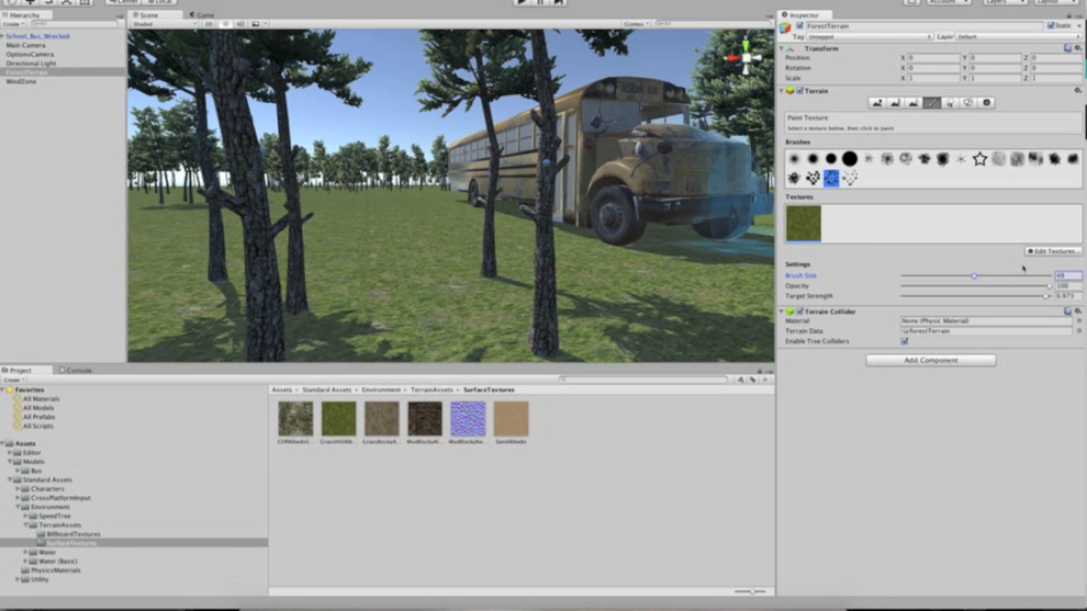
left_click(731, 167)
scroll(286, 119, "down", 10)
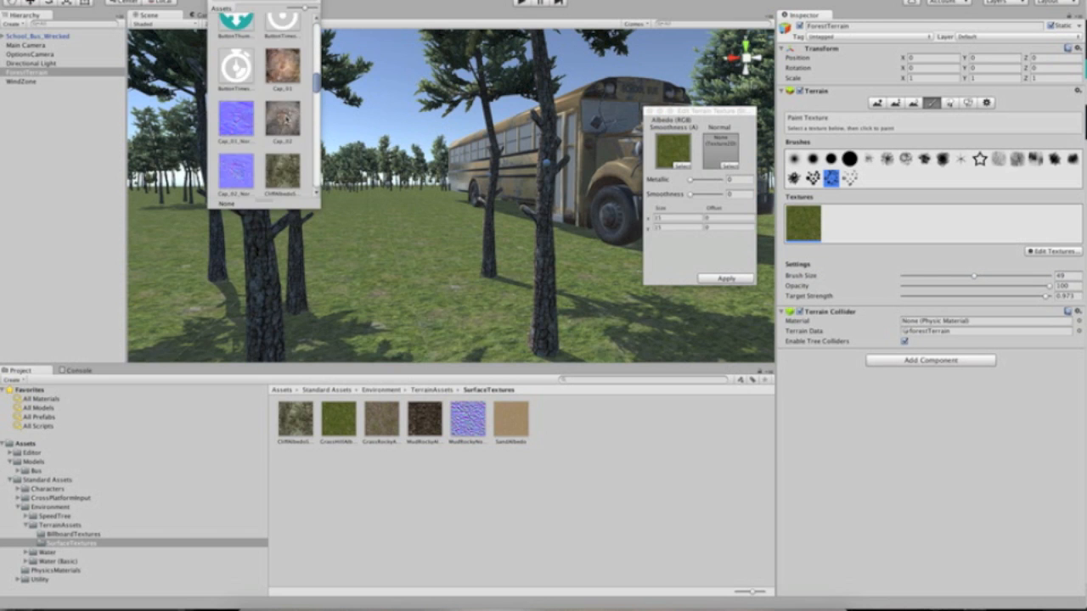
left_click(281, 114)
scroll(282, 118, "up", 5)
left_click(282, 92)
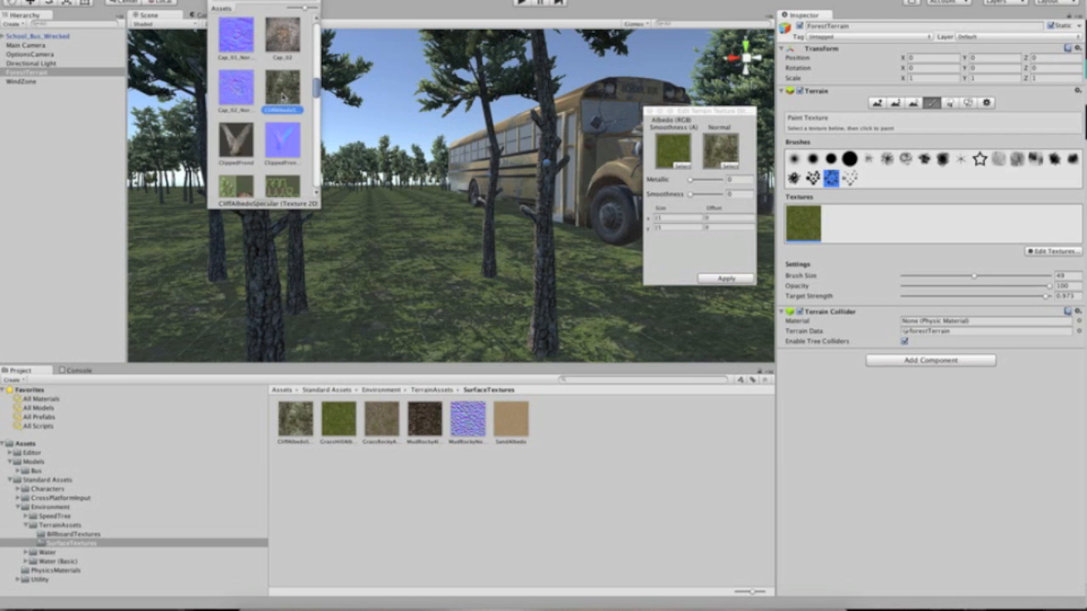
left_click(284, 38)
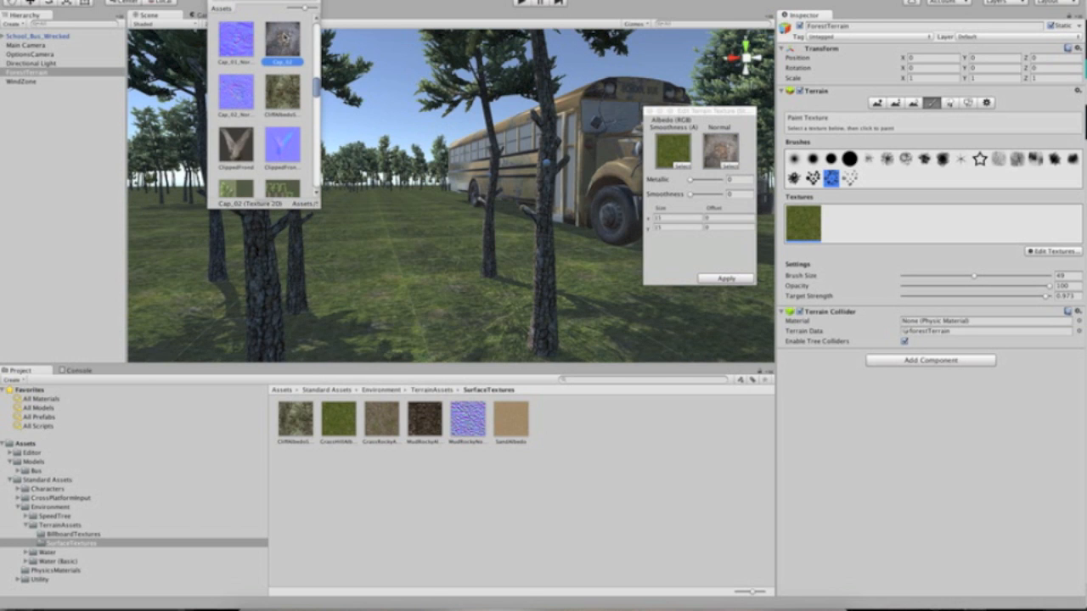
- Assign GrassRockyAlbedo as the grass terrain texture's normal map and apply the change
scroll(282, 129, "down", 6)
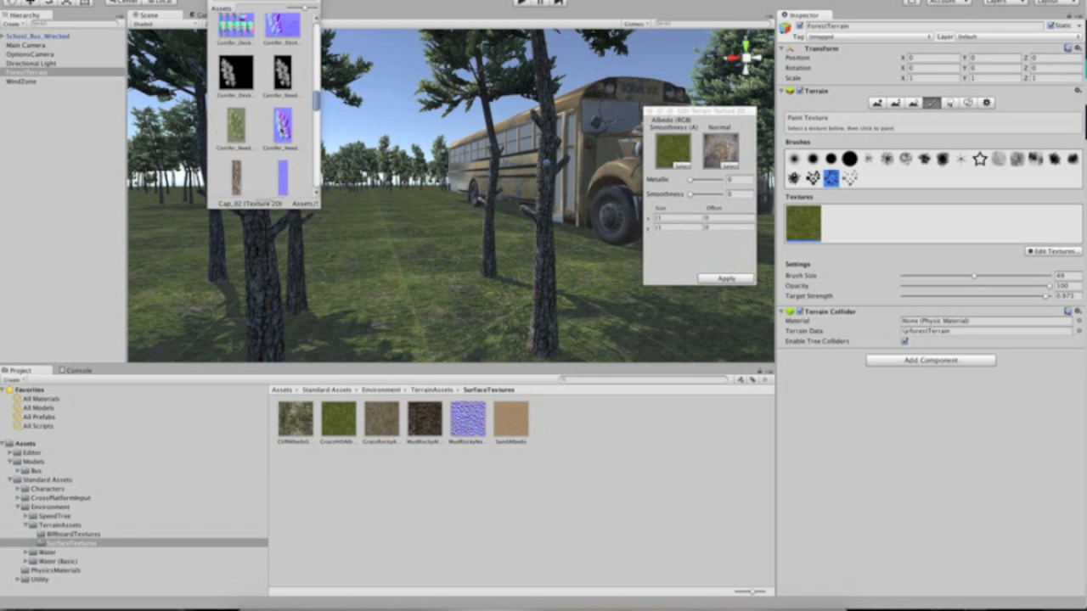
scroll(283, 129, "down", 3)
left_click(279, 184)
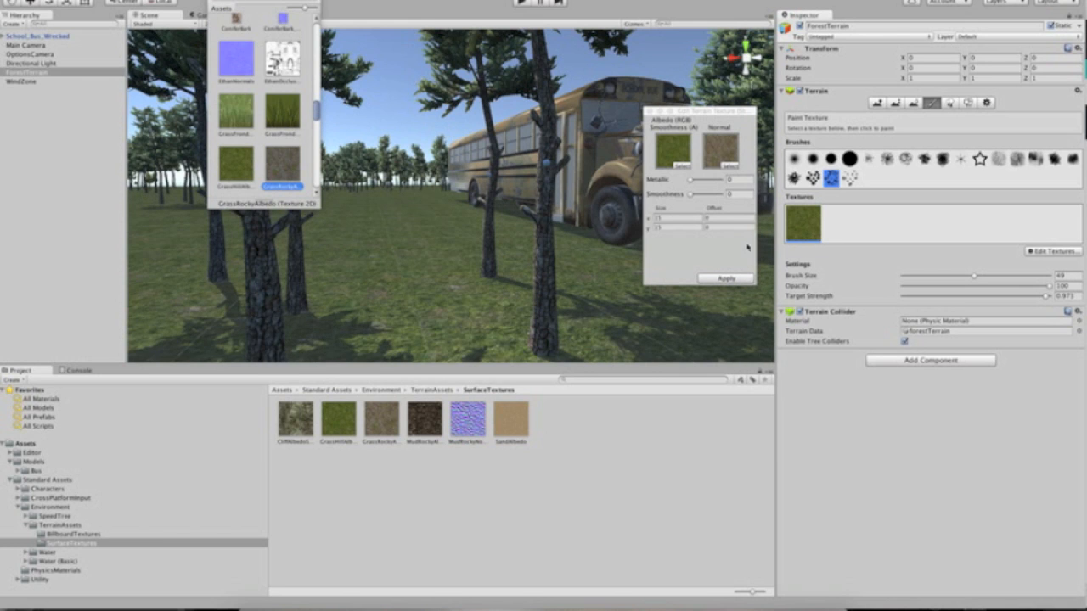
left_click(734, 279)
left_click(734, 280)
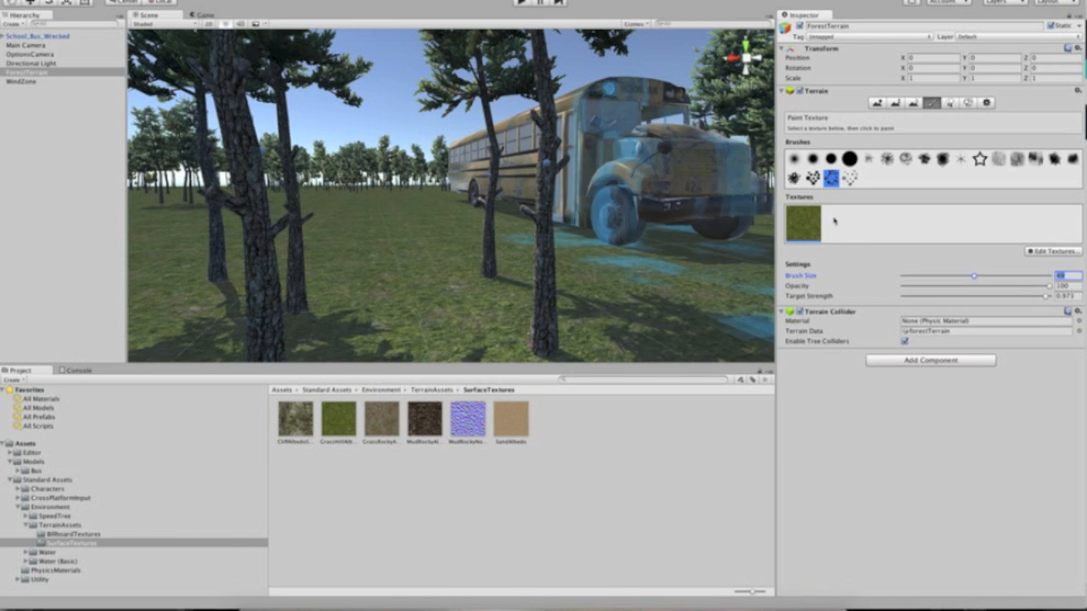
- Add a second terrain texture using the MudRocky albedo with the matching MudRocky normal map
left_click(1052, 252)
left_click(1051, 258)
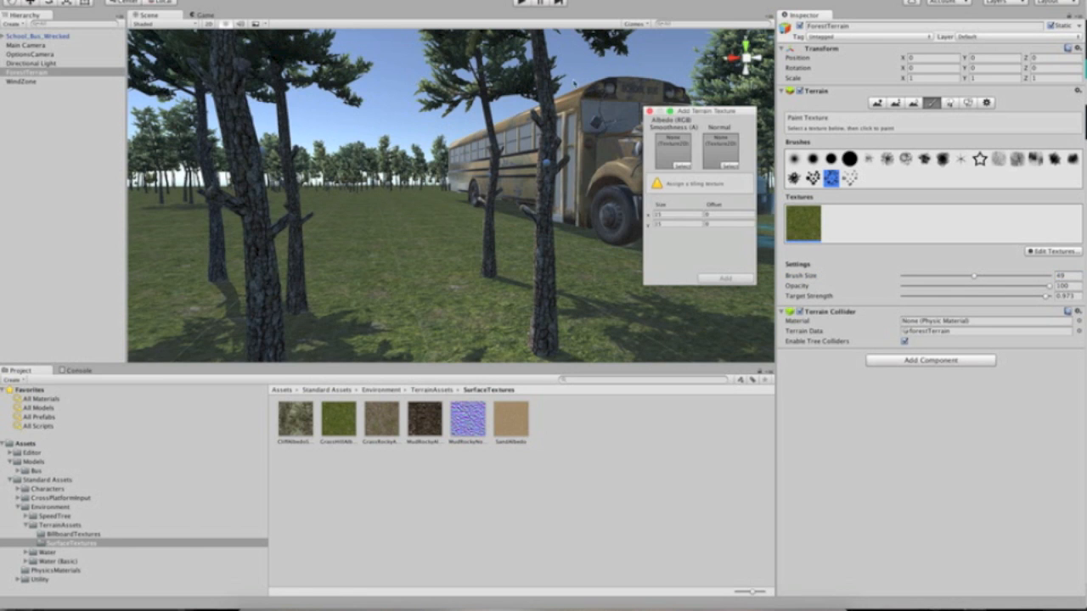
left_click(681, 167)
type("mud")
double_click(282, 26)
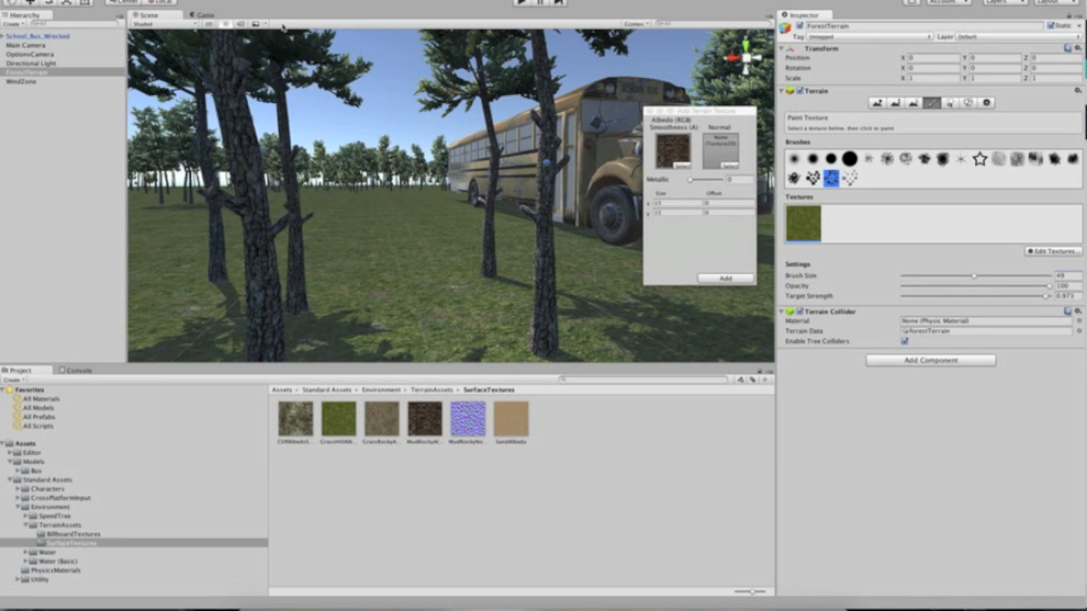
left_click(730, 167)
type("mud")
double_click(235, 91)
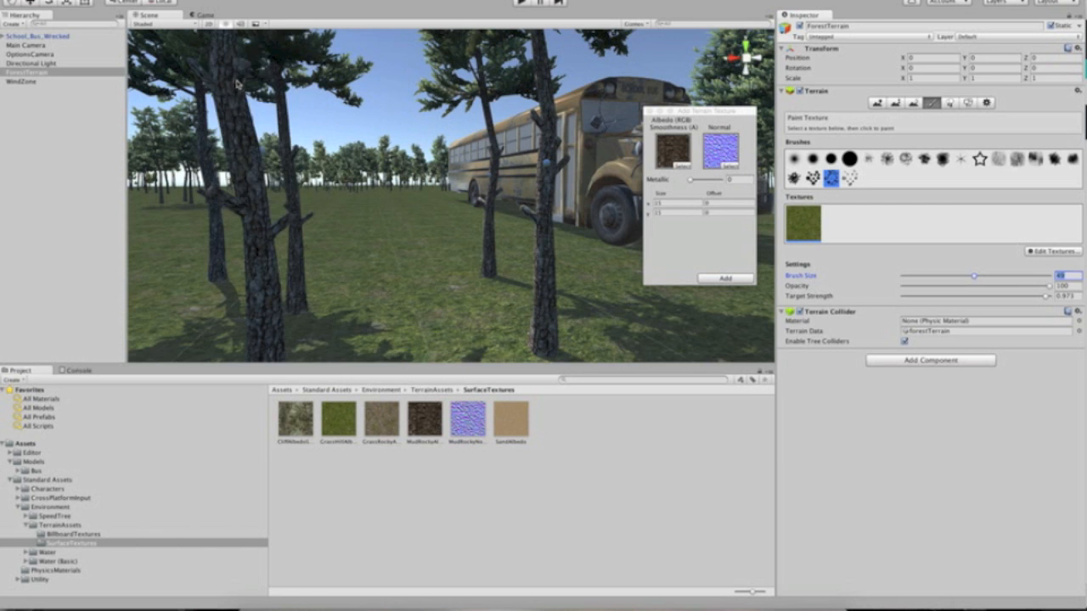
left_click(725, 279)
- Paint mud patches on the grass between the trees with brush size 32 and target strength 1
mouse_move(1046, 296)
left_mouse_down()
mouse_move(897, 296)
mouse_move(1043, 296)
left_mouse_up()
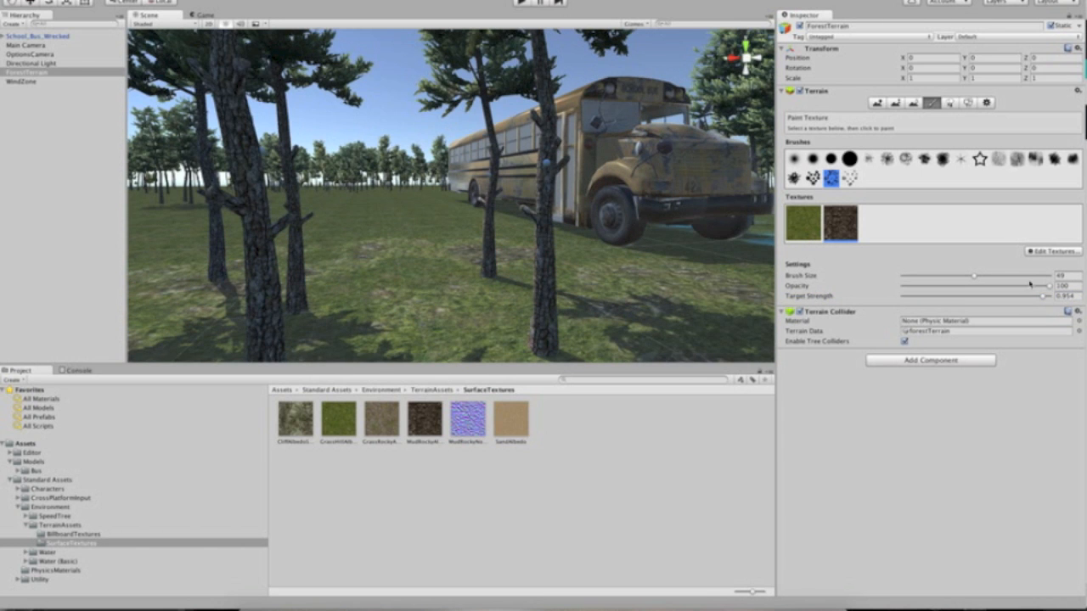
left_click(1041, 296)
left_click(949, 276)
left_click(1050, 296)
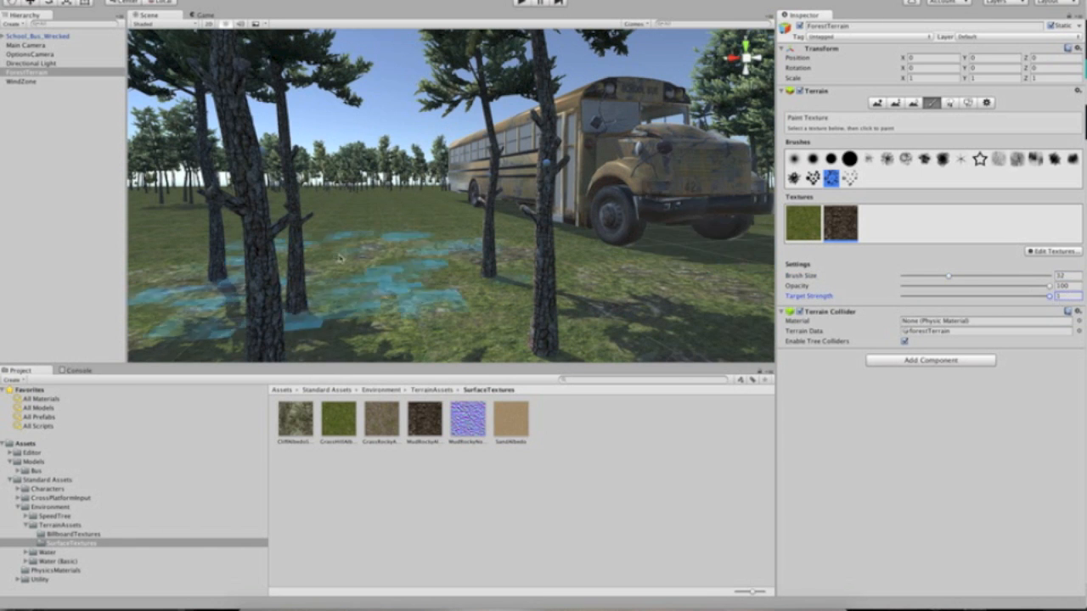
left_click_drag(365, 270, 438, 309)
mouse_move(400, 219)
left_mouse_down()
mouse_move(424, 223)
mouse_move(409, 206)
left_mouse_up()
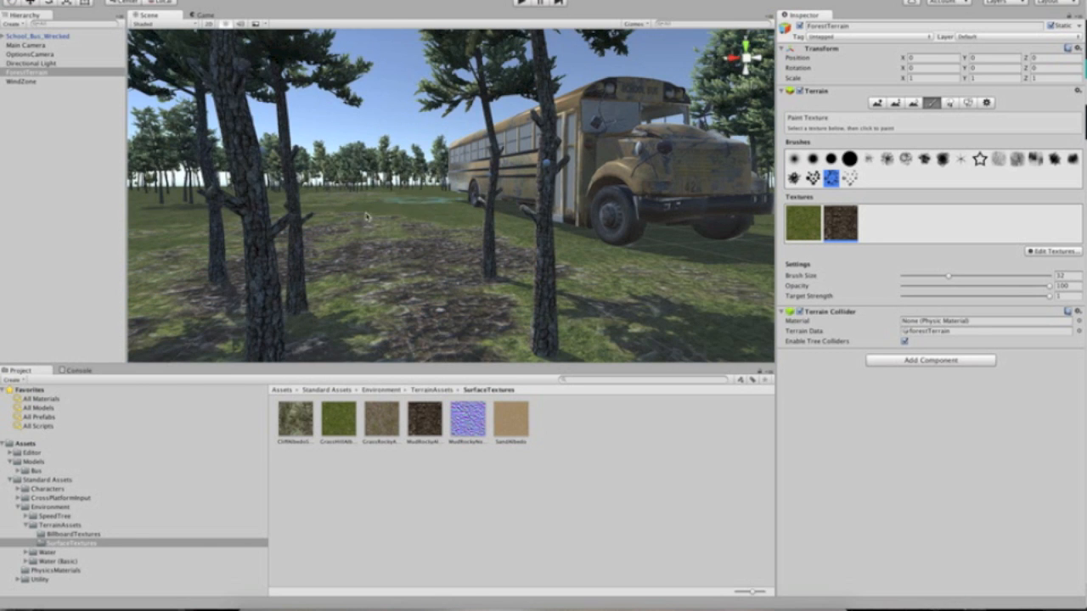
- Switch to the last scattered-speckle brush and paint more mud across the ground around the trees and near the bus
left_click(847, 175)
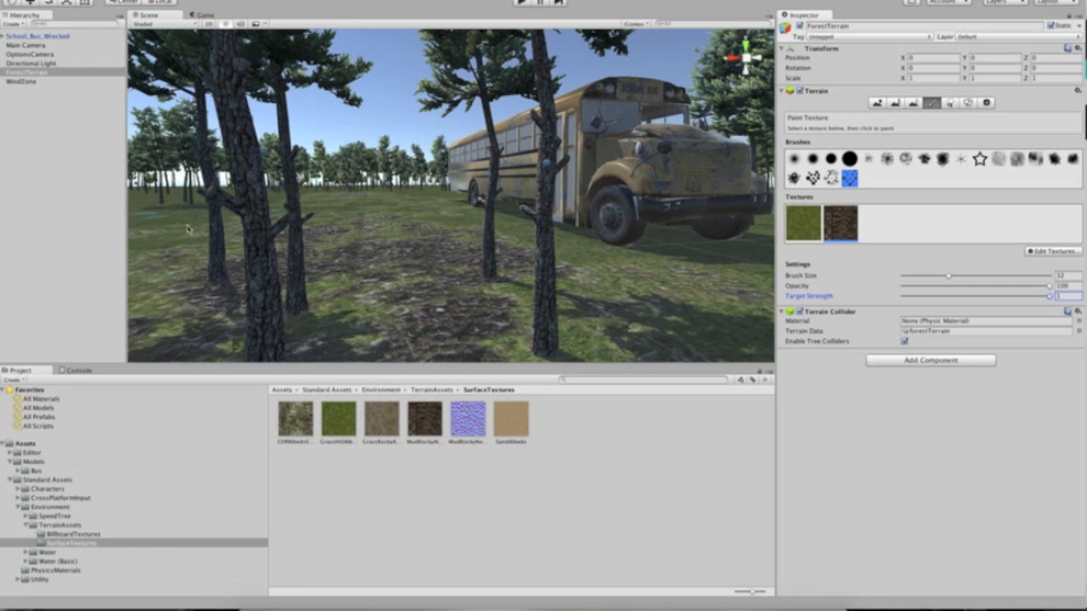
left_click_drag(174, 219, 263, 242)
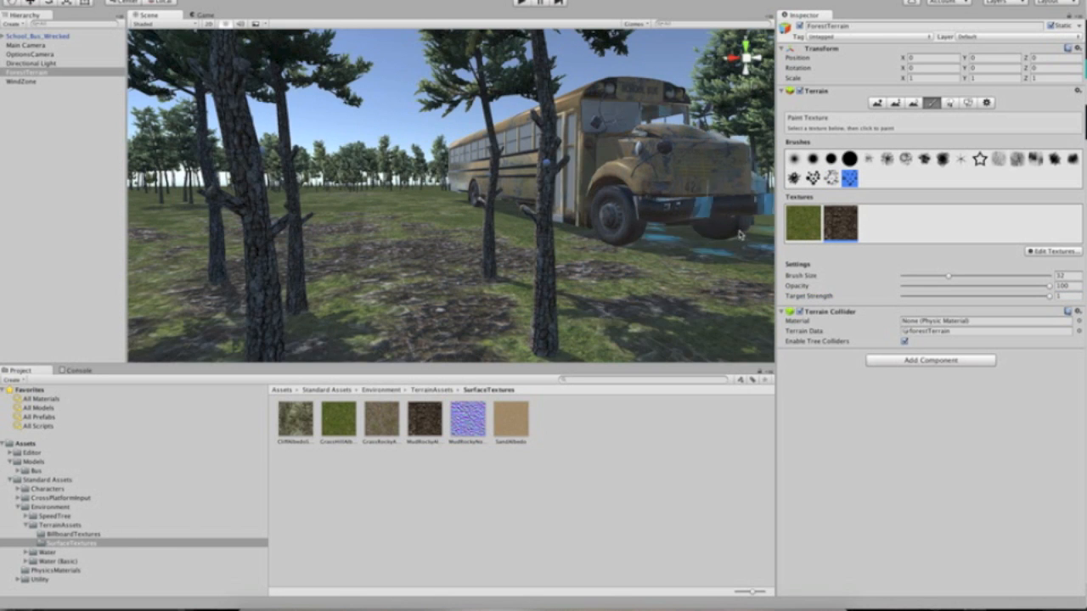
left_click_drag(400, 194, 451, 234)
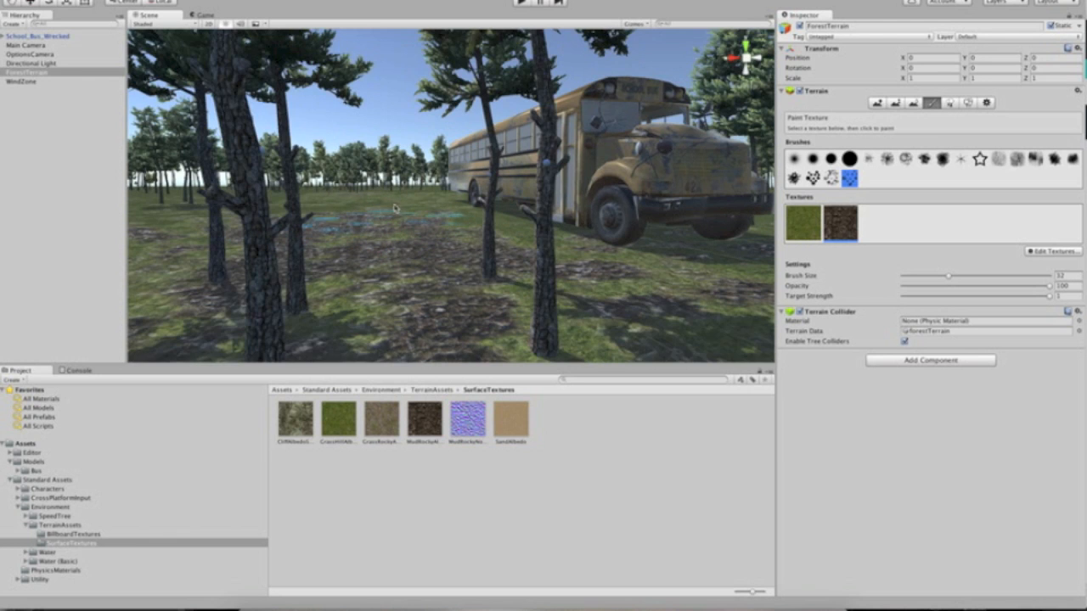
- Add a third terrain texture using SandAlbedo as its albedo
left_click(1038, 252)
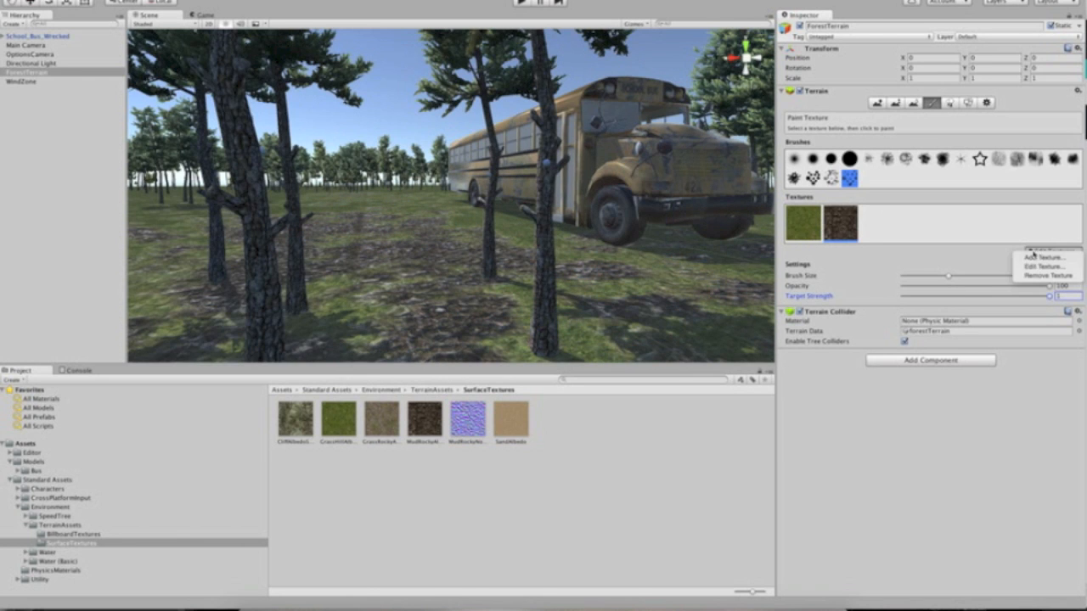
left_click(1038, 258)
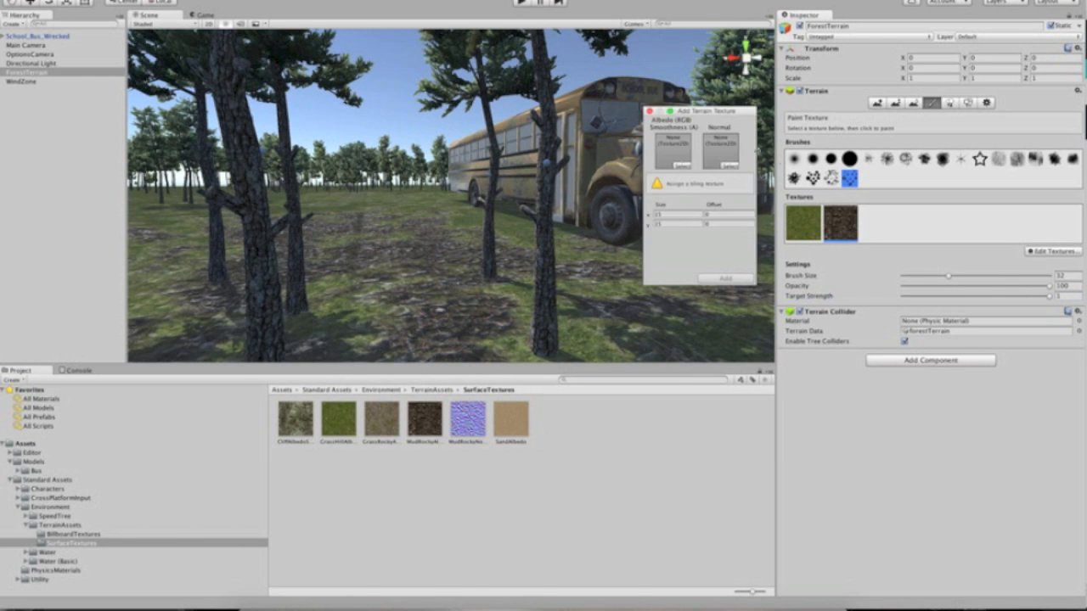
left_click(679, 166)
type("sand")
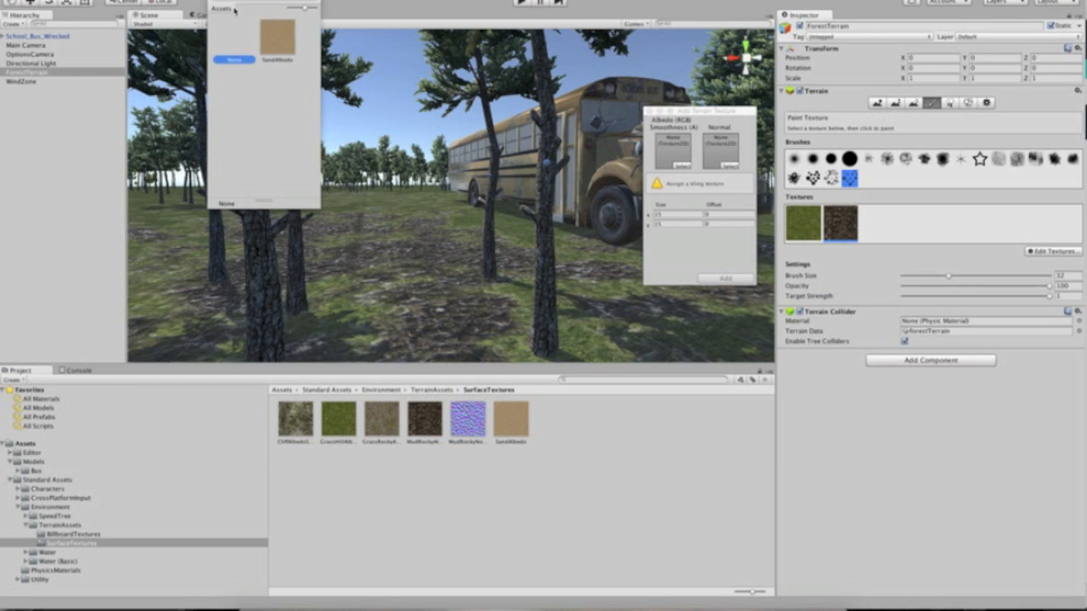
double_click(294, 38)
left_click(725, 278)
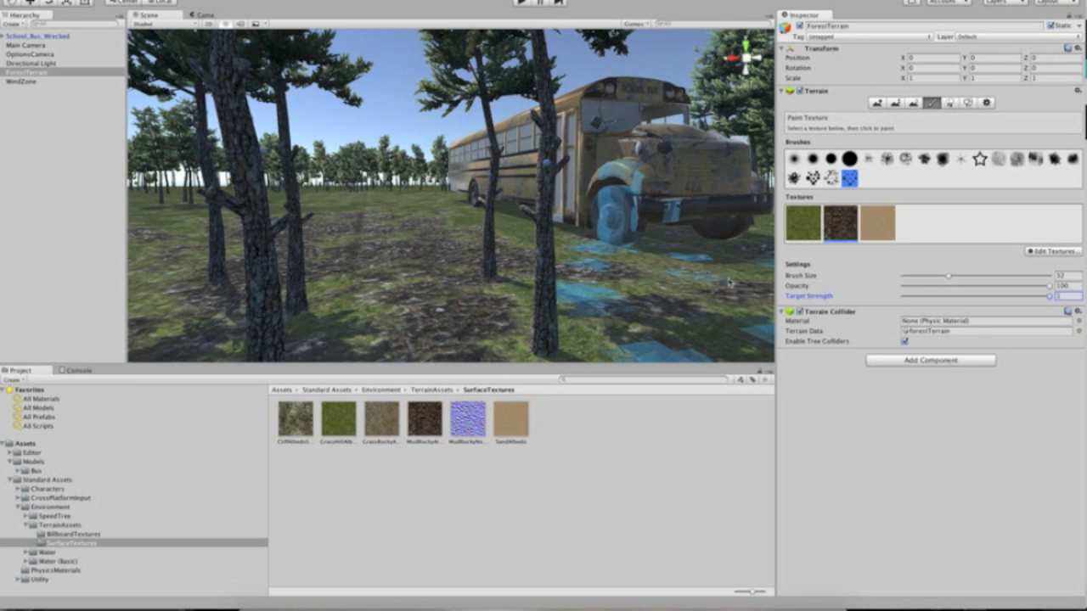
- Paint sand patches on the ground around the trees and open the sand texture's settings to choose a normal map
left_click(877, 222)
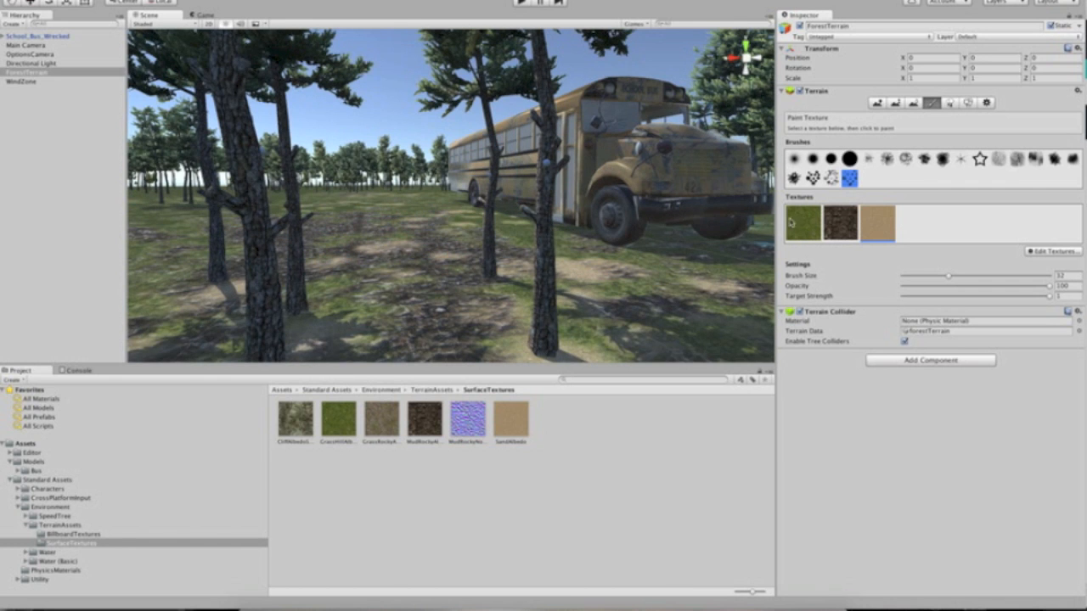
left_click(1044, 251)
left_click(1040, 265)
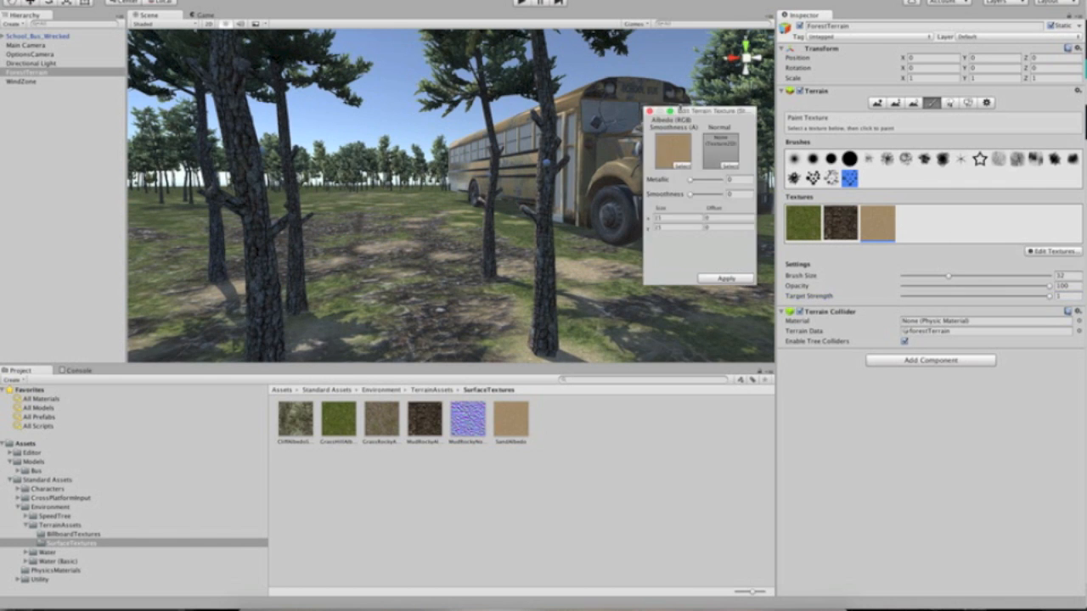
left_click(731, 165)
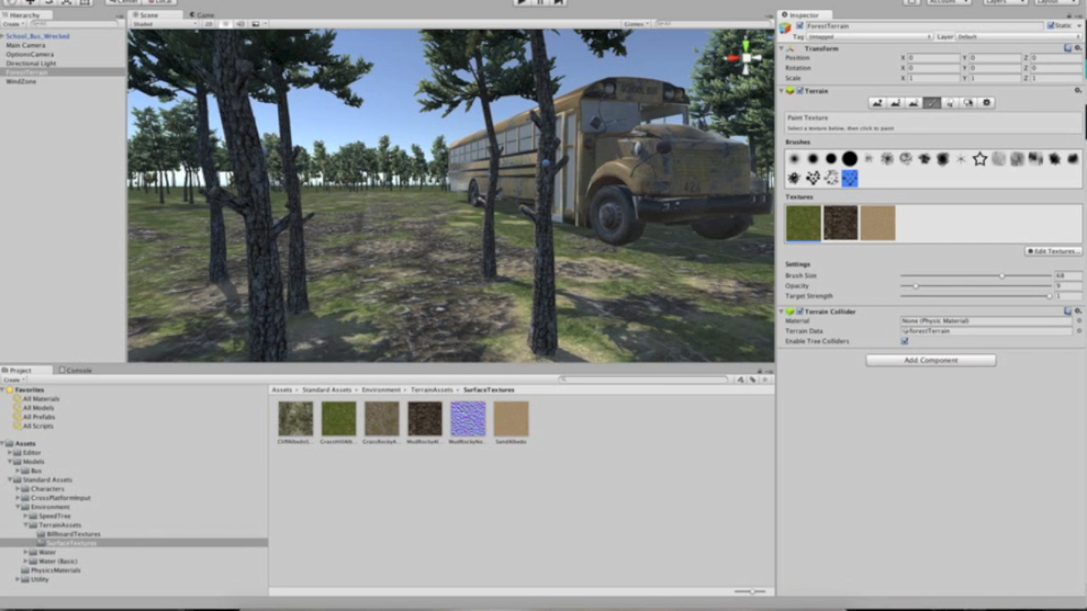
- Add a grass detail texture to the terrain, choosing it from a texture search for "grass"
left_click(966, 102)
left_click(1027, 229)
left_click(1033, 236)
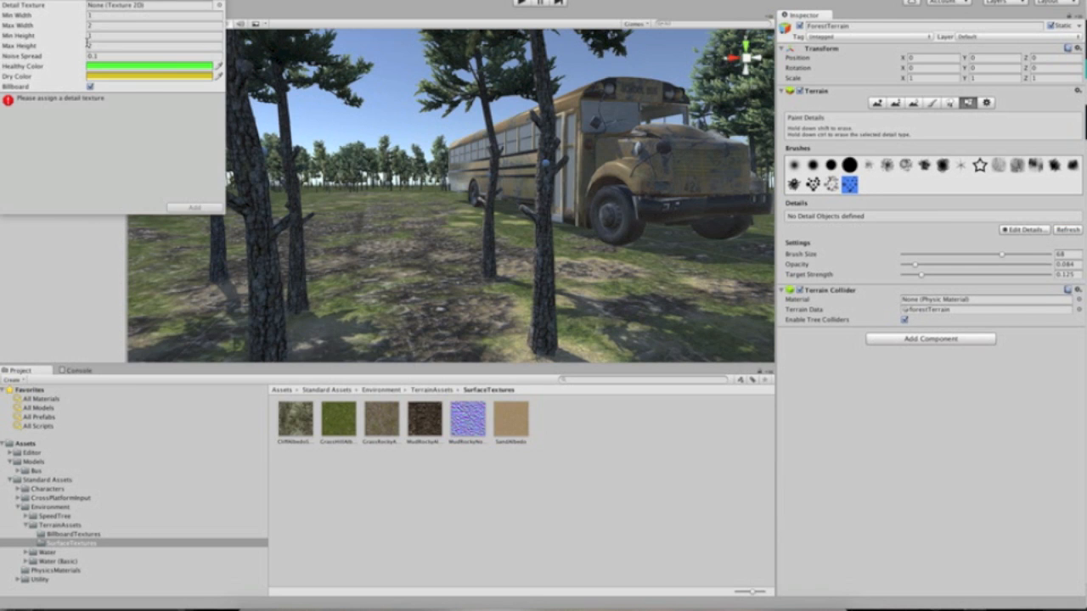
left_click(219, 5)
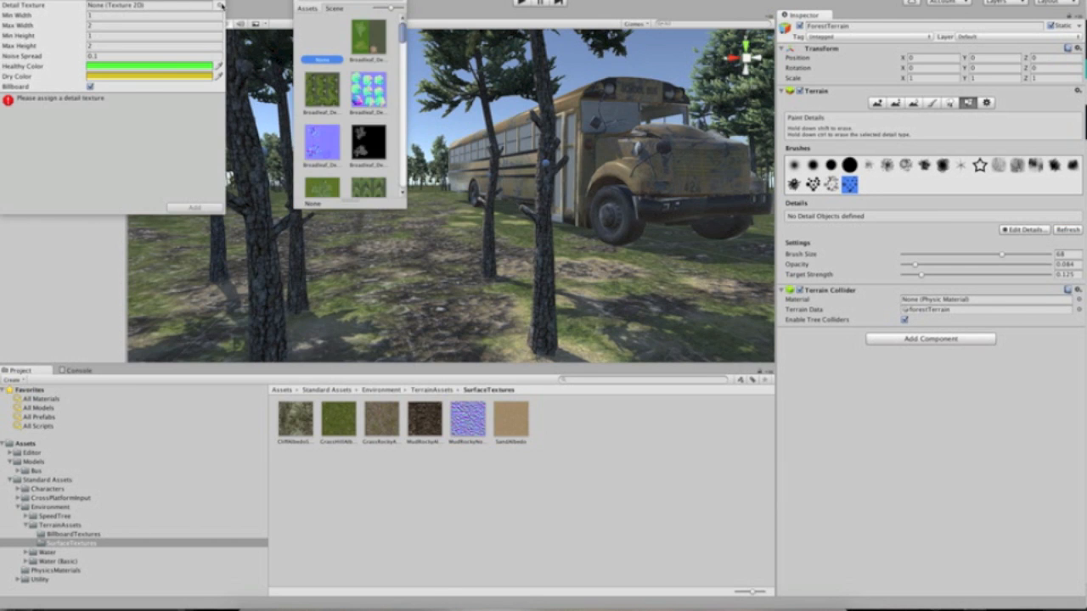
type("grass")
double_click(313, 79)
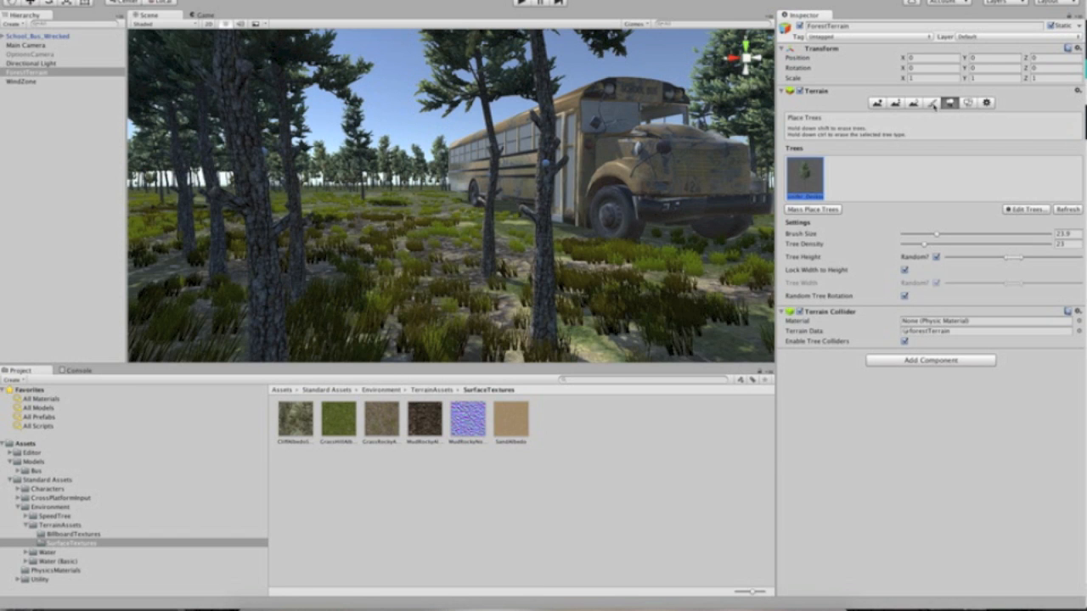
- Edit the GrassFrond02AlbedoAlpha grass detail and change its healthy color to a pale yellow, trying several shades
left_click(967, 103)
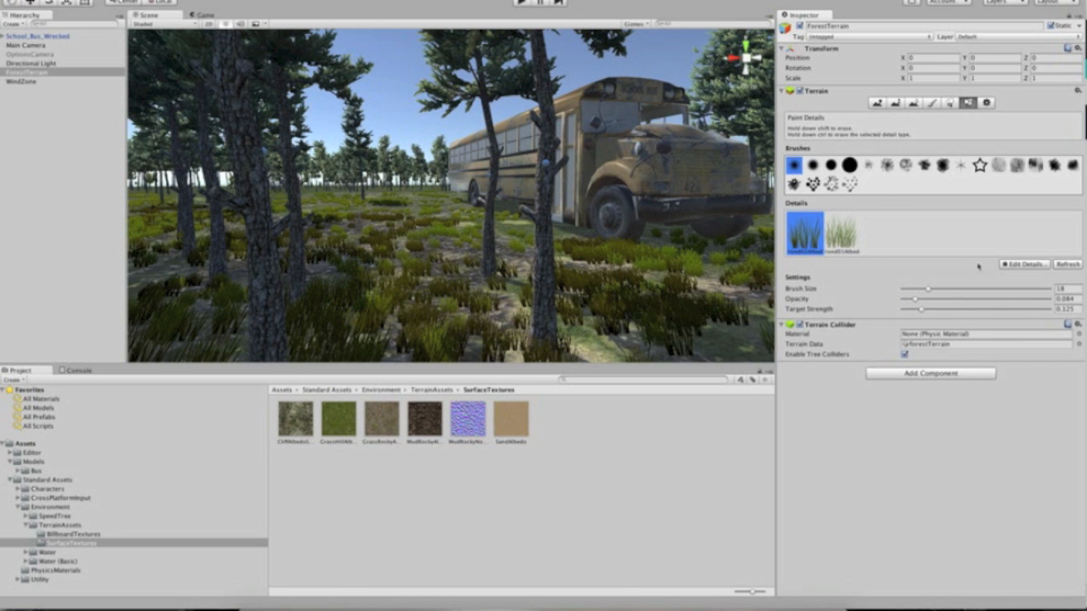
left_click(1020, 264)
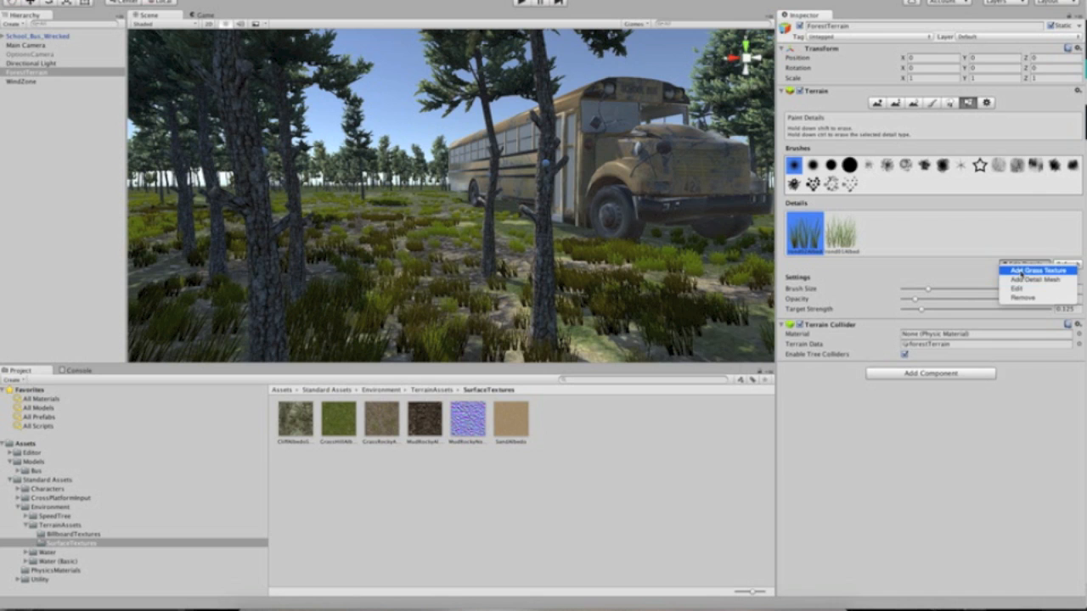
left_click(1013, 291)
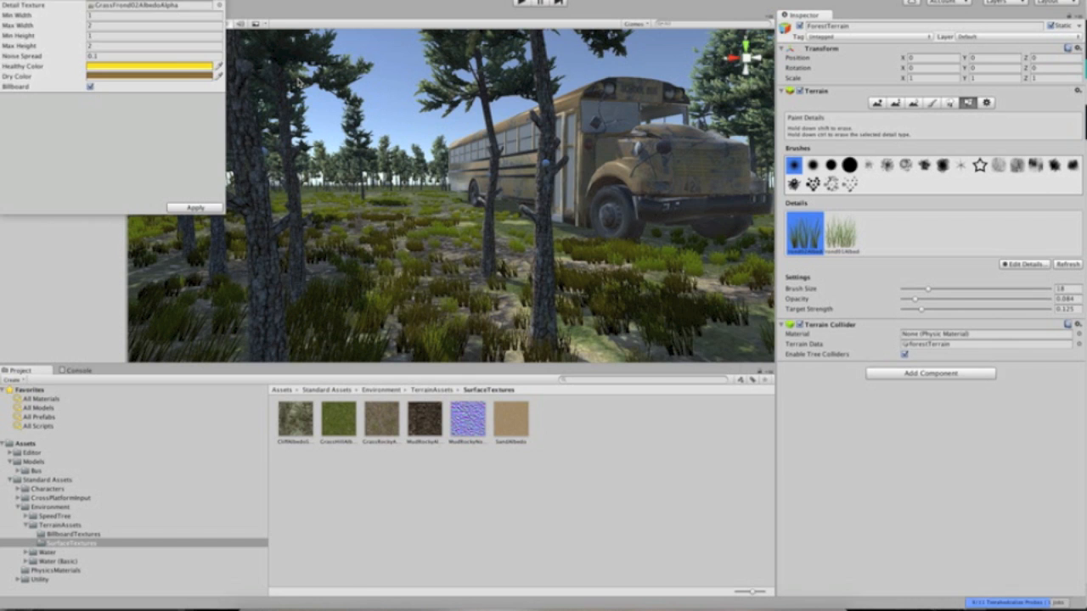
left_click(146, 67)
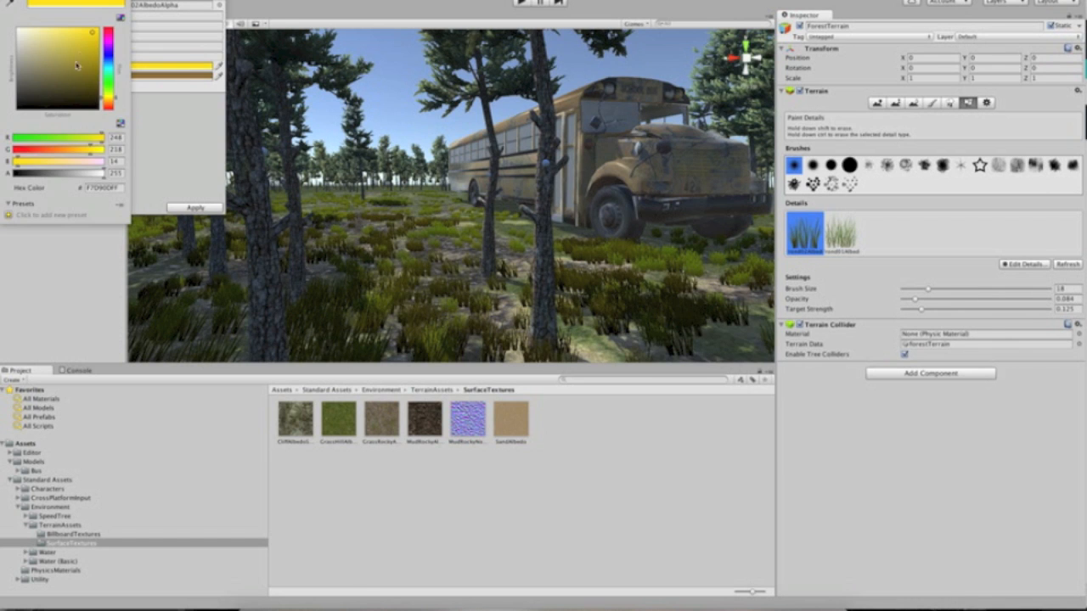
left_click(82, 47)
left_click(76, 87)
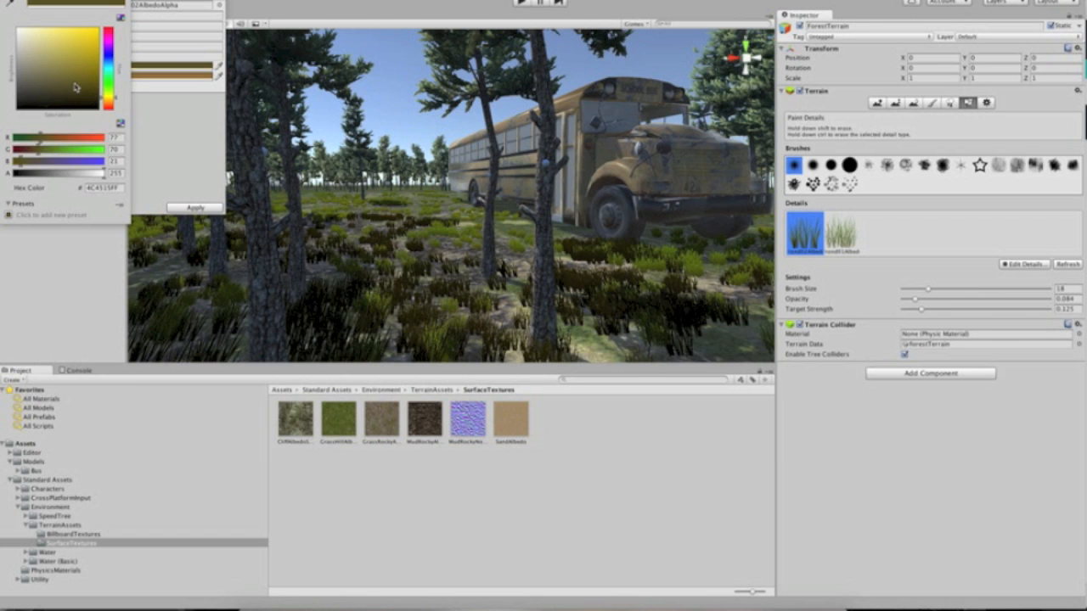
left_click(59, 73)
left_click(46, 66)
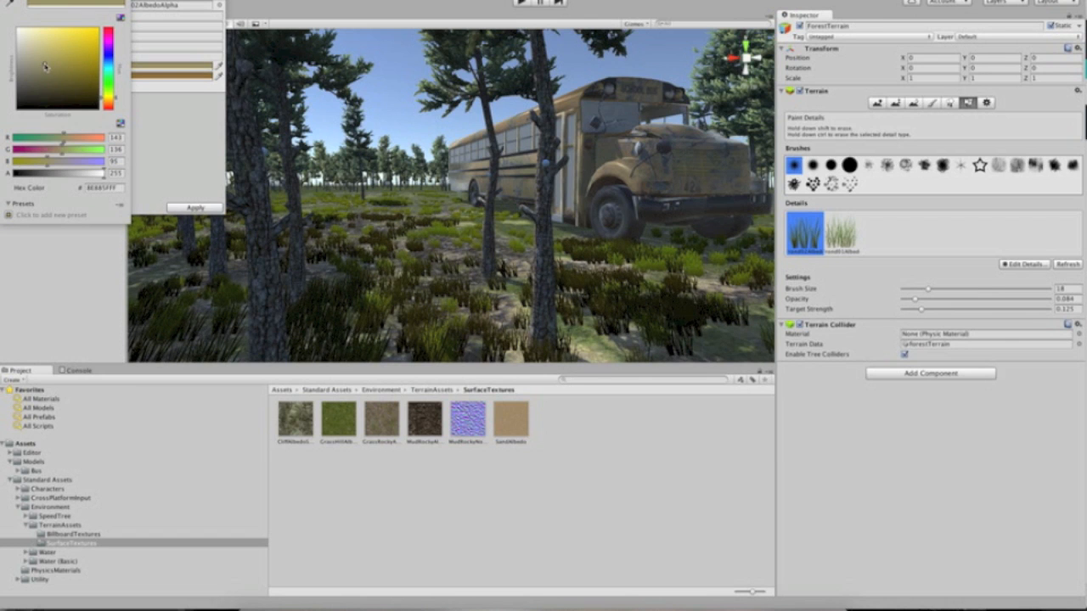
left_click(59, 58)
left_click(61, 49)
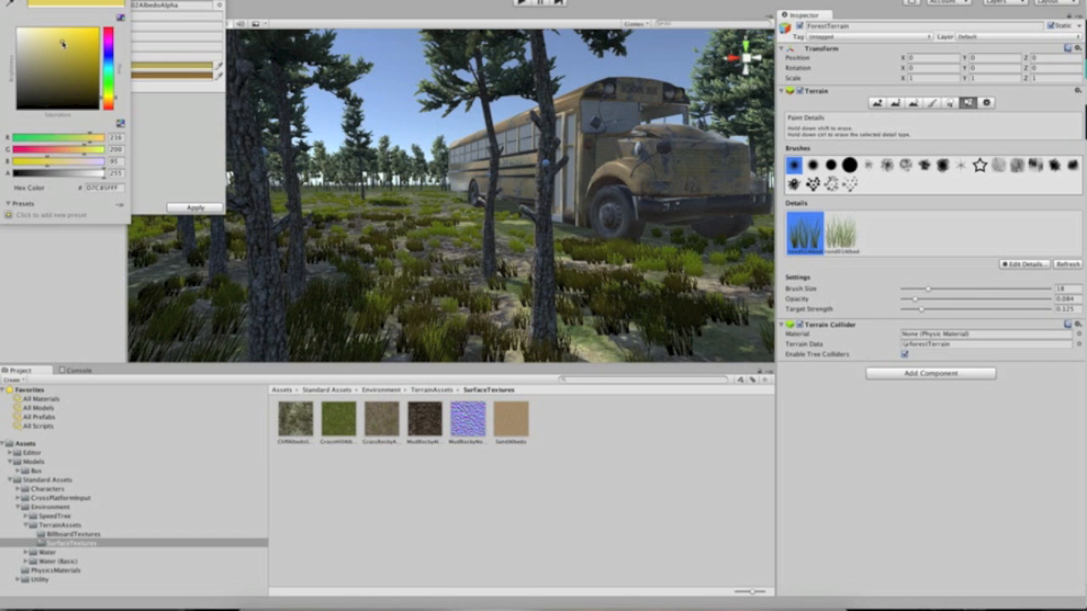
left_click(49, 38)
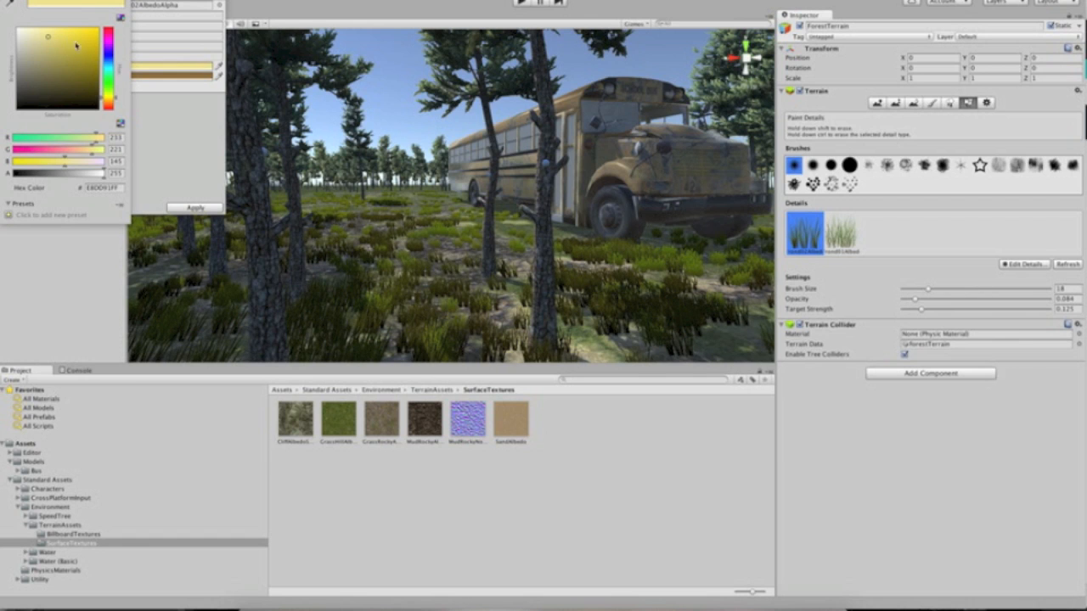
left_click(81, 53)
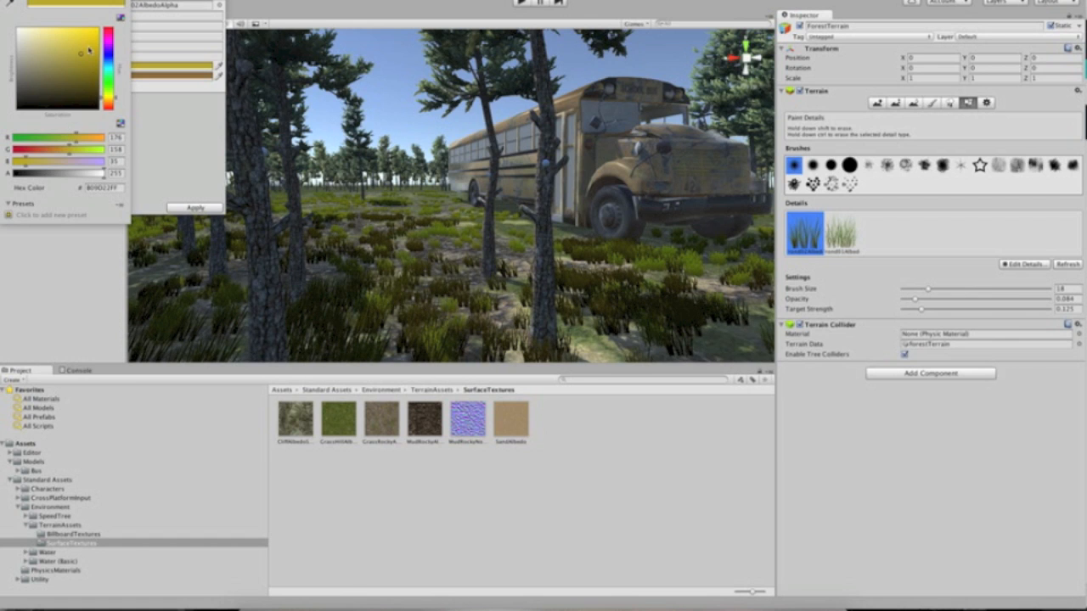
left_click(81, 49)
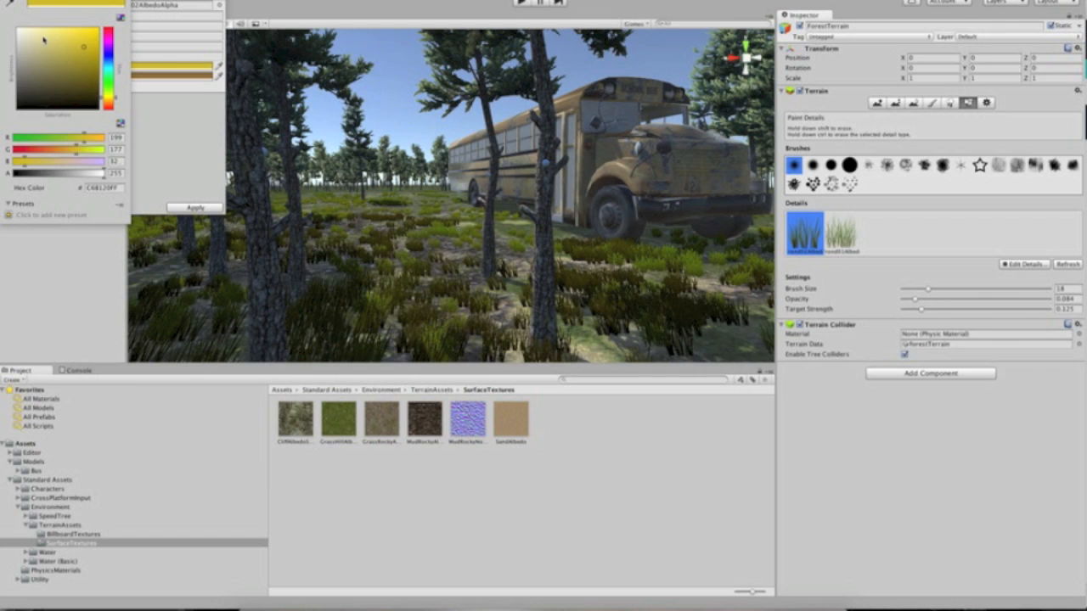
left_click(44, 39)
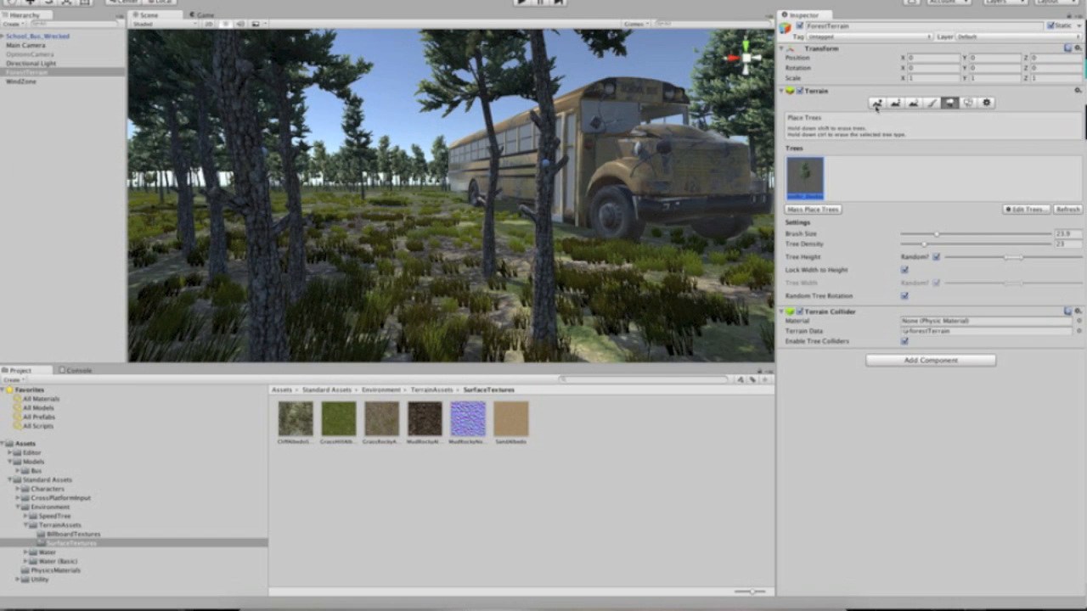
- Raise the terrain around and behind the foreground trees with the soft round brush at size 37
left_click(876, 104)
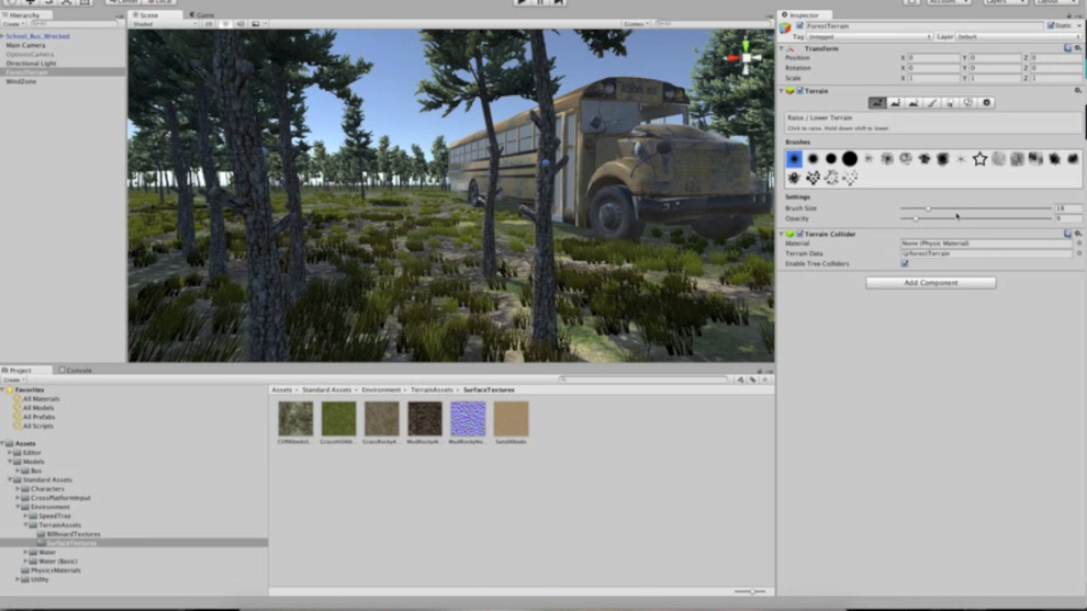
left_click_drag(953, 210, 957, 211)
left_click(221, 270)
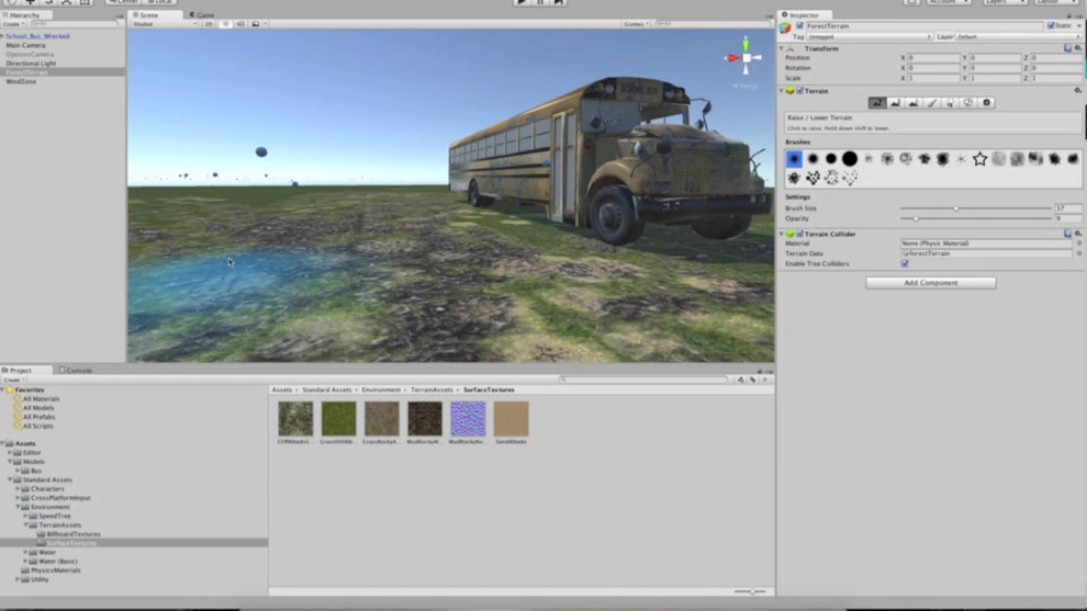
left_click(251, 271)
left_click_drag(174, 208, 160, 197)
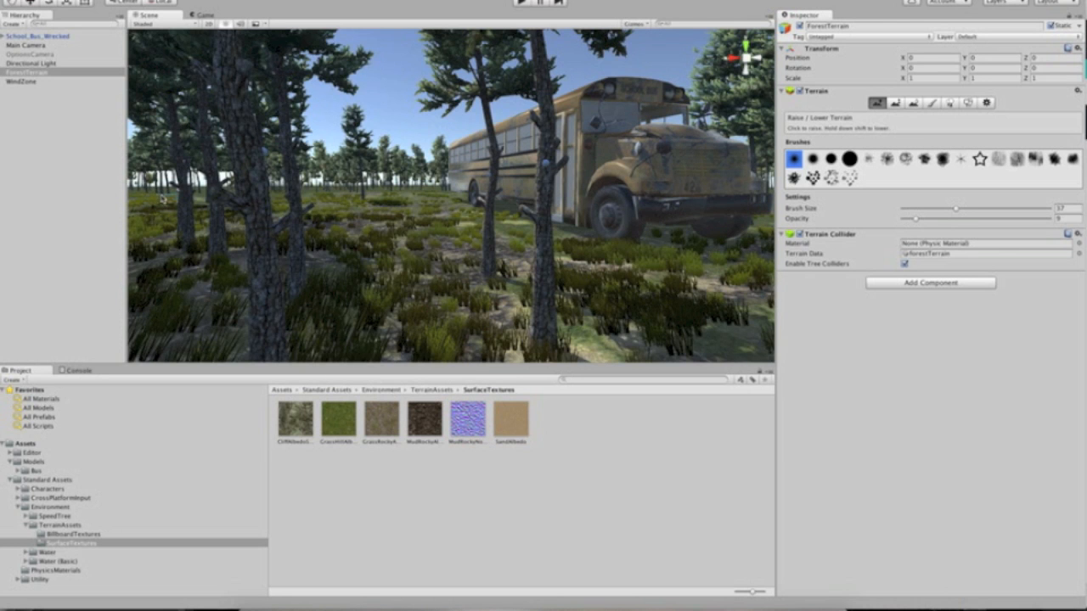
left_click(280, 200)
left_click_drag(261, 194, 285, 201)
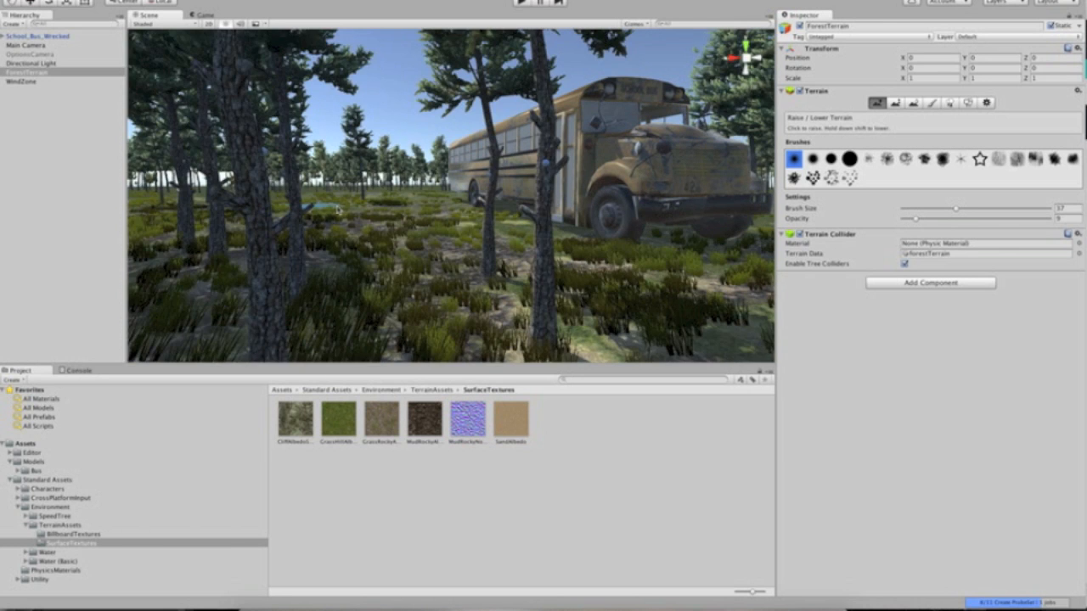
- Continue sculpting the ground with the Raise / Lower Terrain tool between the trees and in front of the bus
left_click(437, 228)
mouse_move(425, 199)
left_mouse_down()
mouse_move(392, 218)
mouse_move(434, 203)
mouse_move(416, 219)
mouse_move(368, 218)
left_mouse_up()
left_click_drag(623, 300, 624, 301)
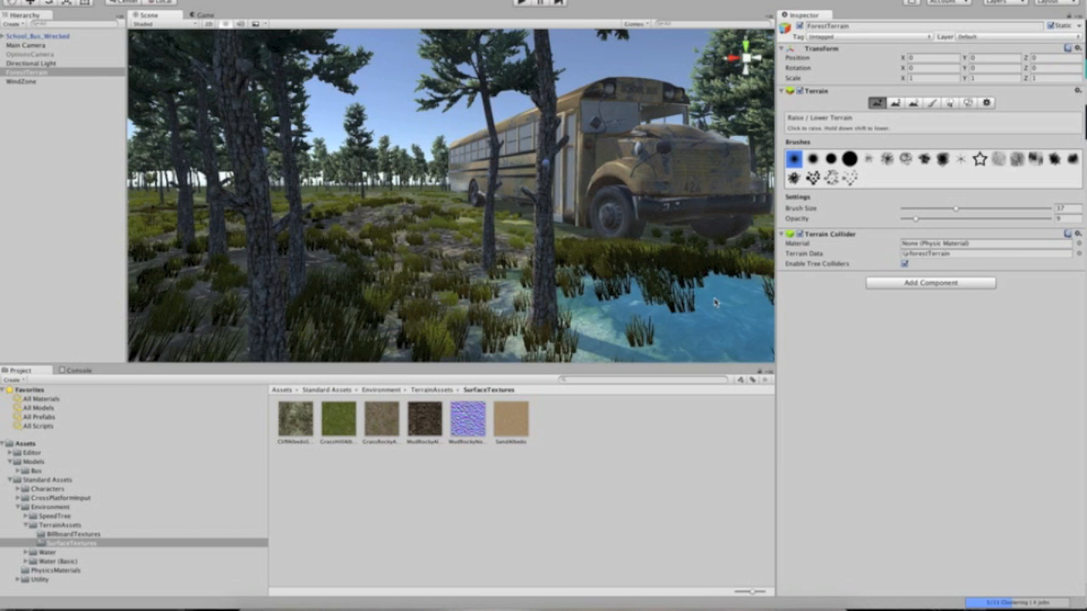
left_click_drag(379, 193, 331, 198)
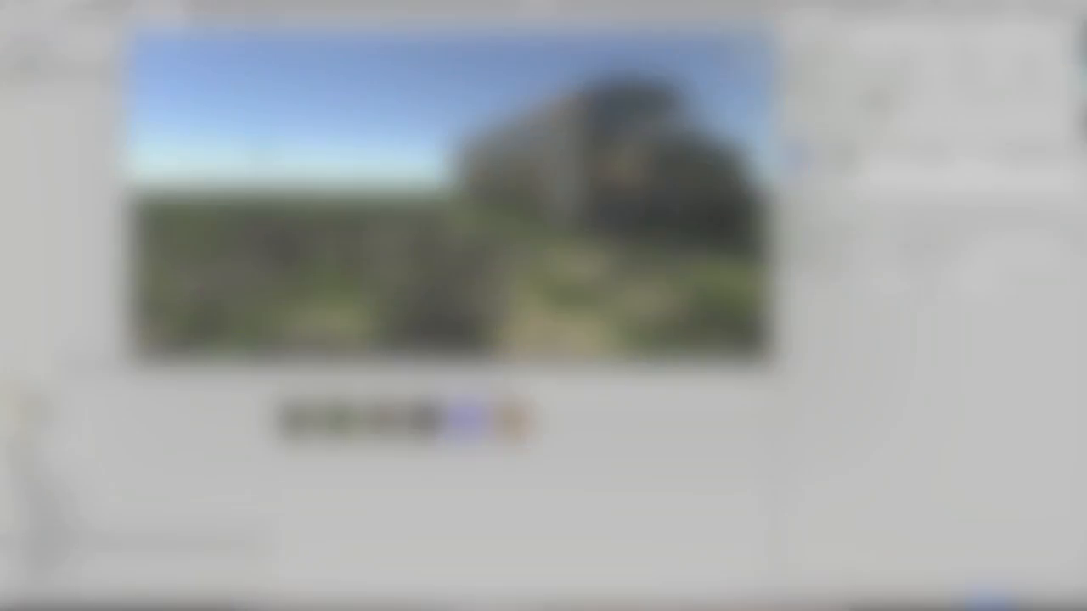